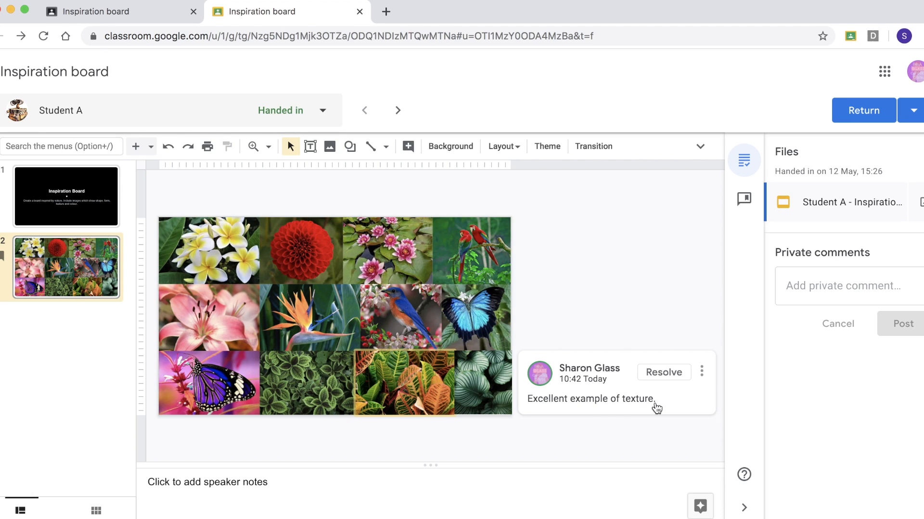
Save the slide comment "Excellent example of texture." to the comment bank and open the bank
left_click(701, 372)
left_click(659, 345)
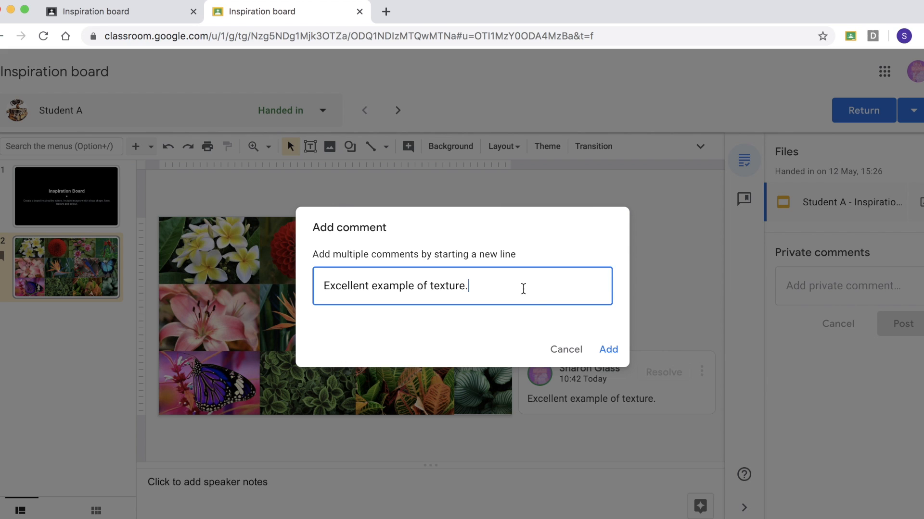
left_click(612, 349)
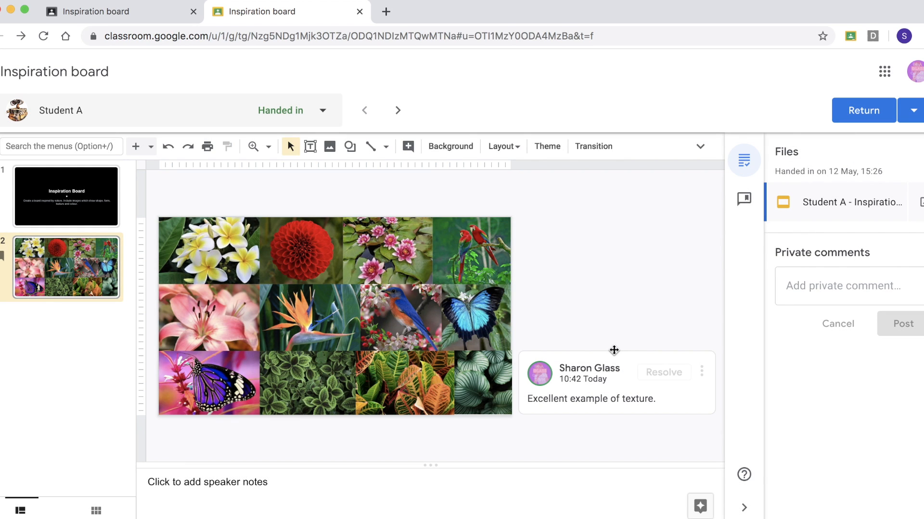
left_click(745, 199)
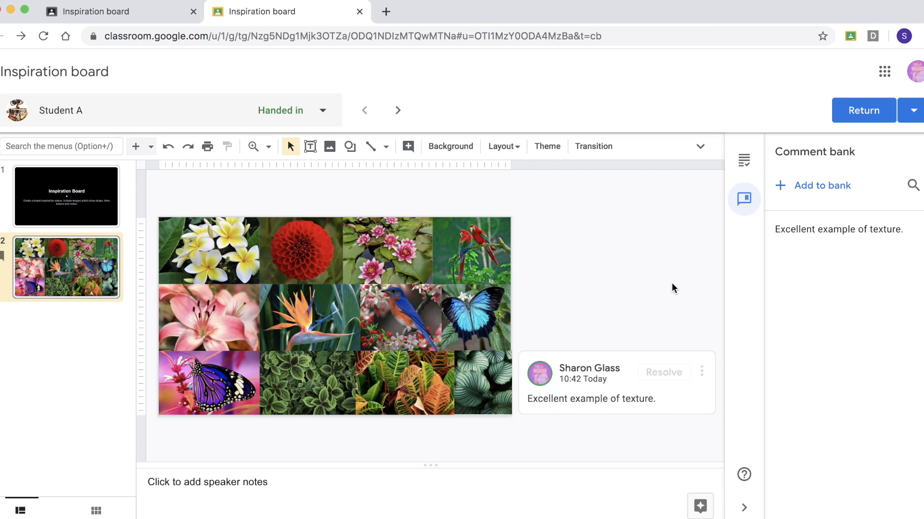
Comment on the parrots image on slide 2 with the banked comment "Excellent example of texture."
left_click(472, 254)
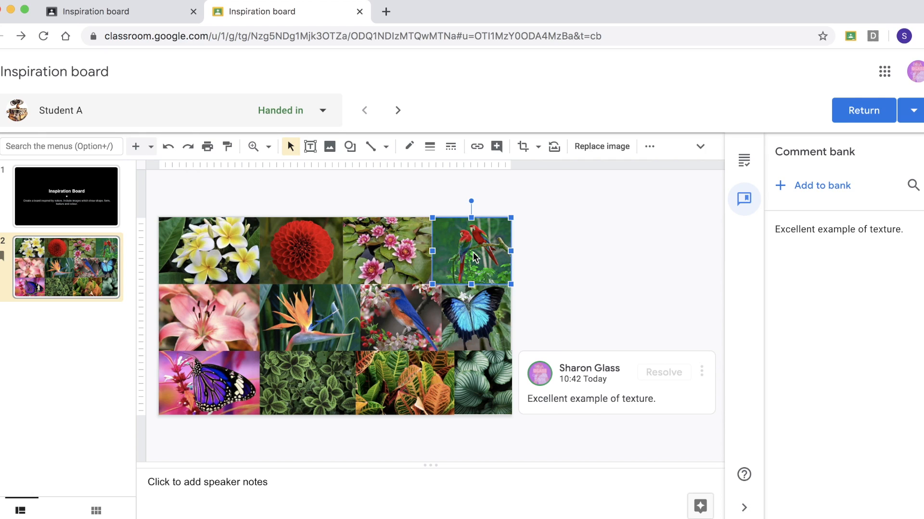
left_click(496, 146)
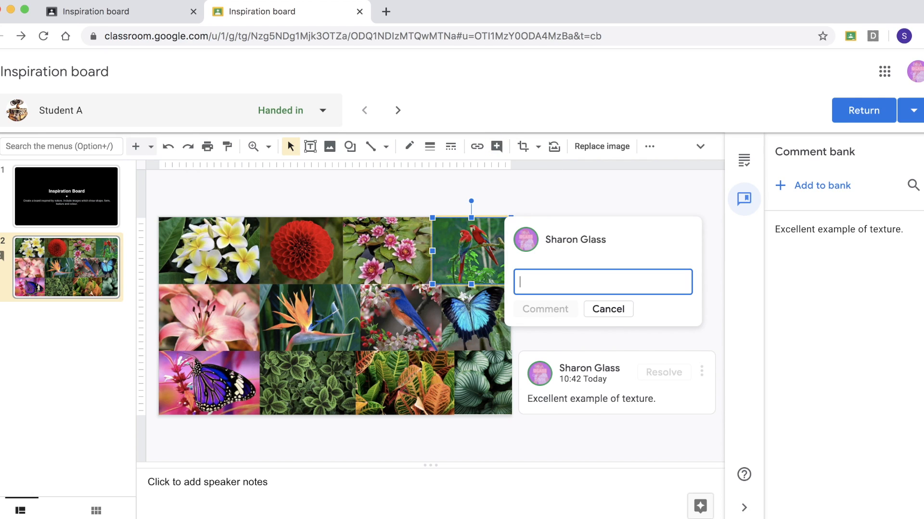
type("#")
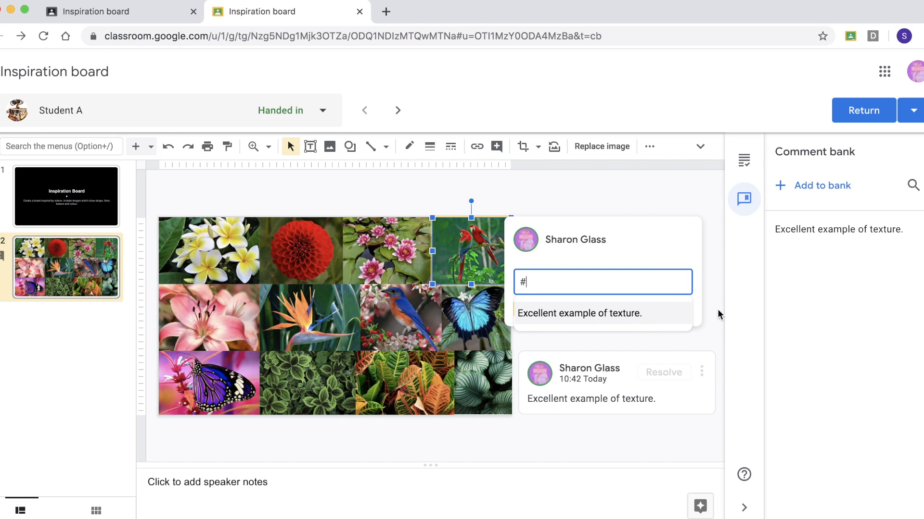
left_click(573, 315)
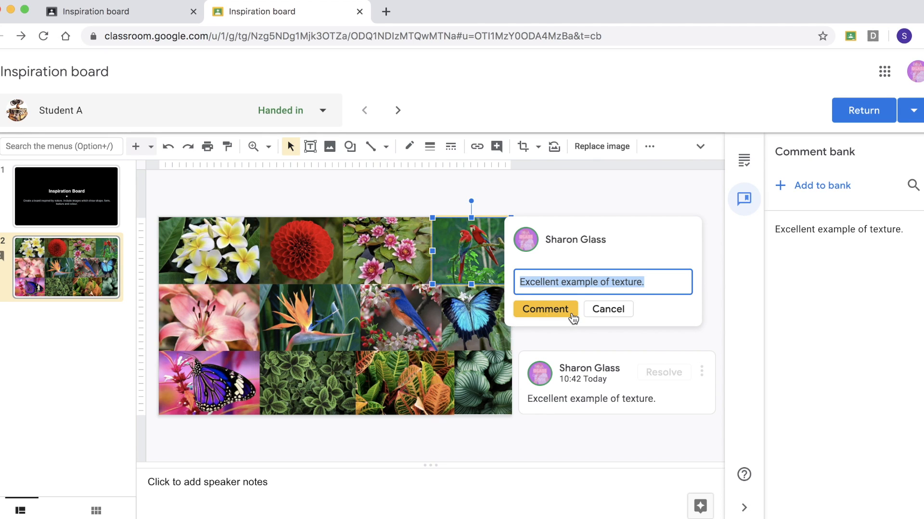
left_click(546, 308)
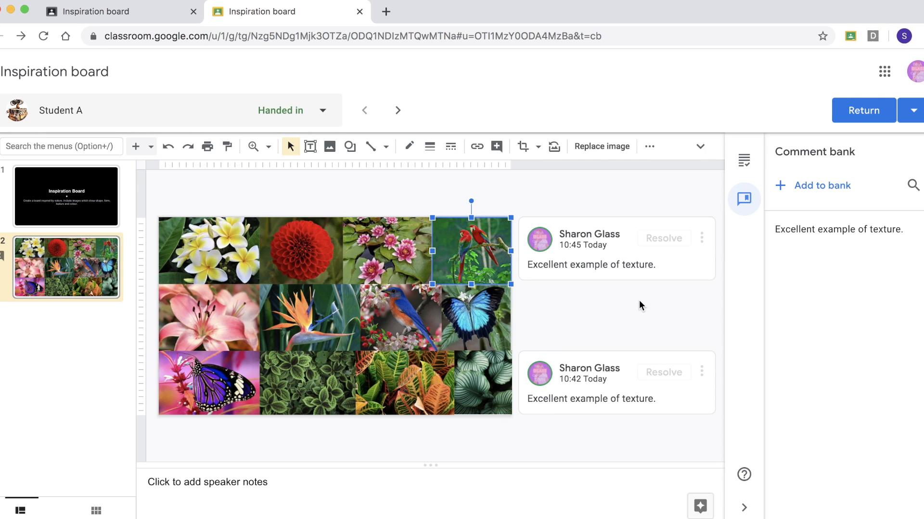
Delete the comment attached to the parrots image
left_click(701, 238)
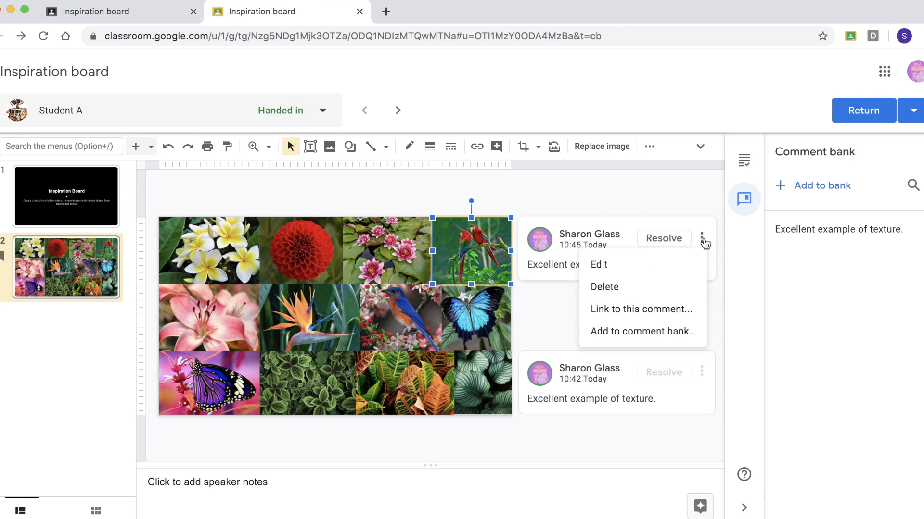
left_click(666, 288)
left_click(570, 244)
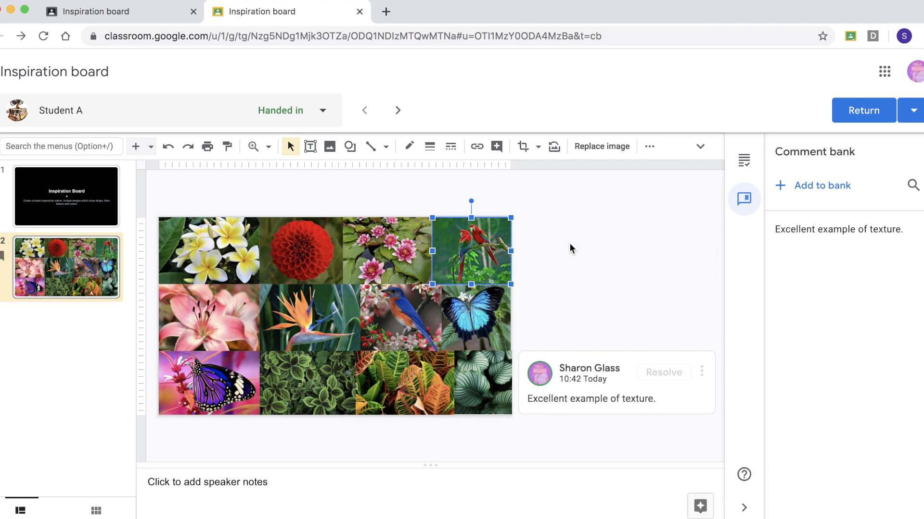
Post Student A the private comment "Well done Student A. You have displayed excellent research, which will help in the next design task."
left_click(744, 161)
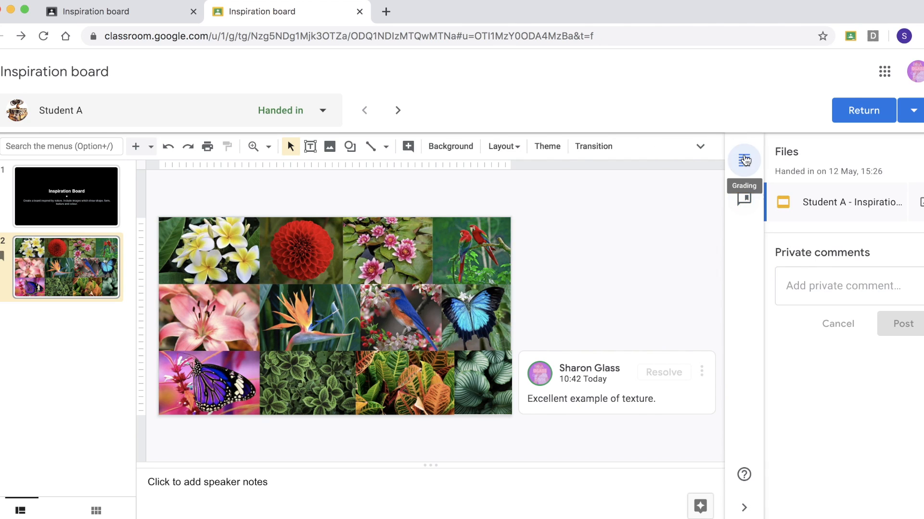
left_click(826, 295)
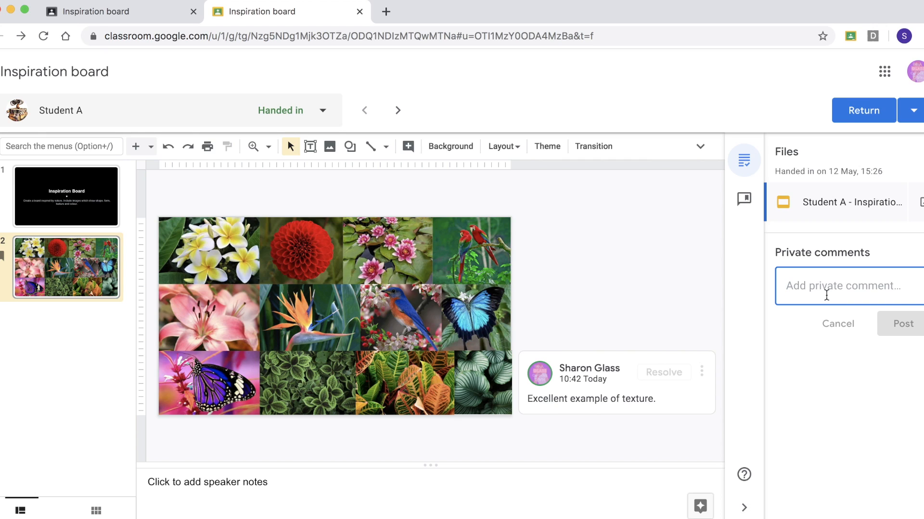
type("Well done Student")
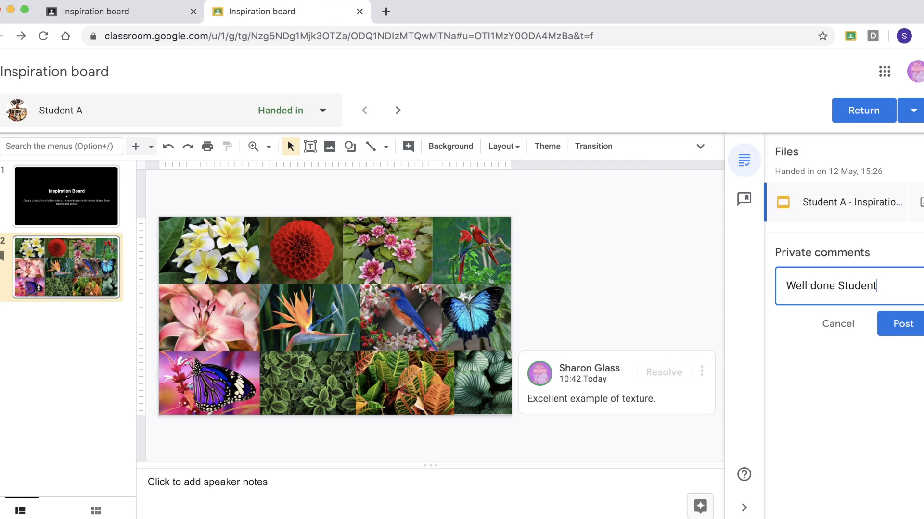
type(" A. You have displayed excellent research, which will help in the next design task.")
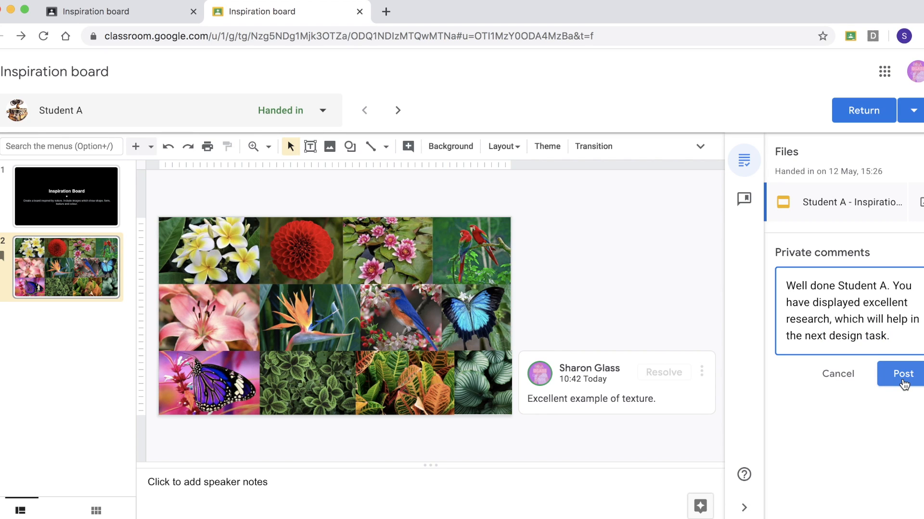
left_click(904, 384)
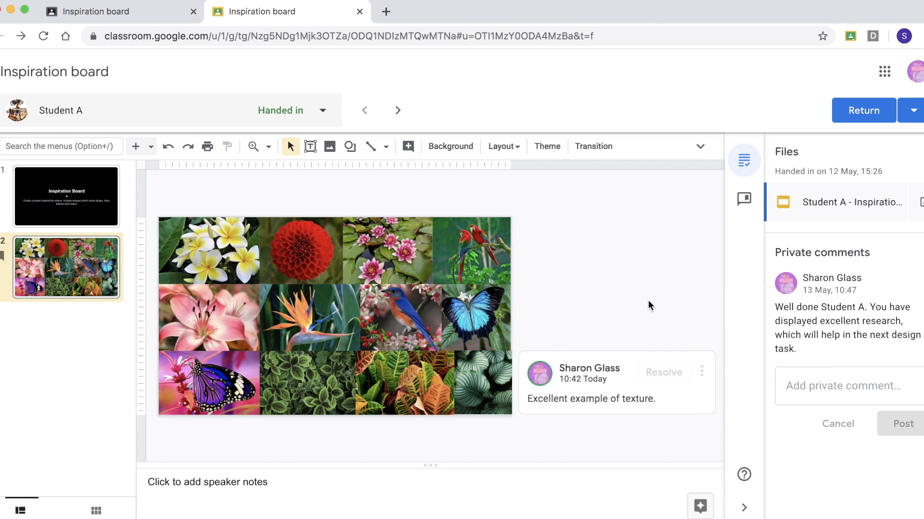
Switch to Student B's submission and display its second slide
left_click(321, 116)
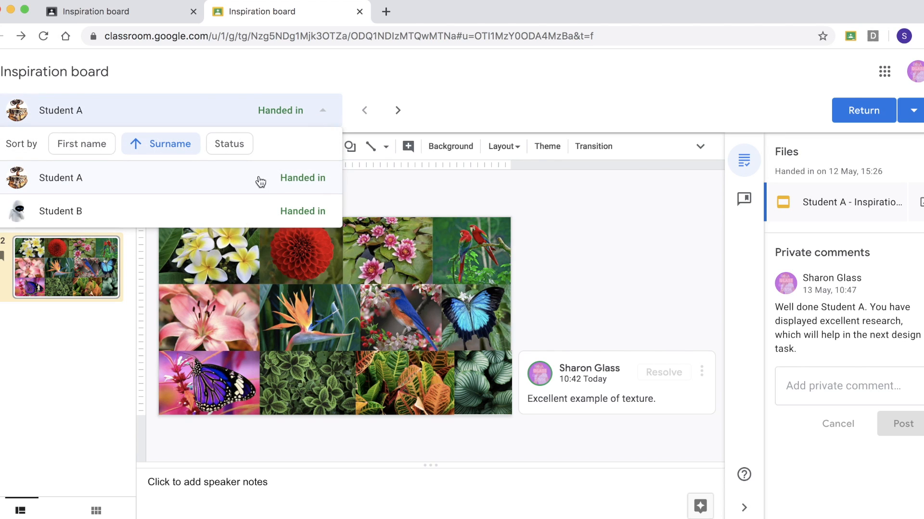
left_click(255, 210)
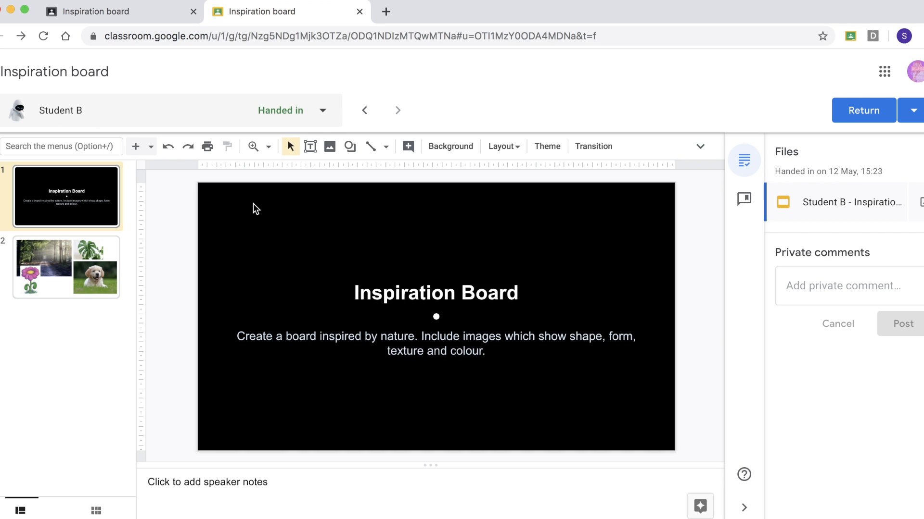
left_click(94, 276)
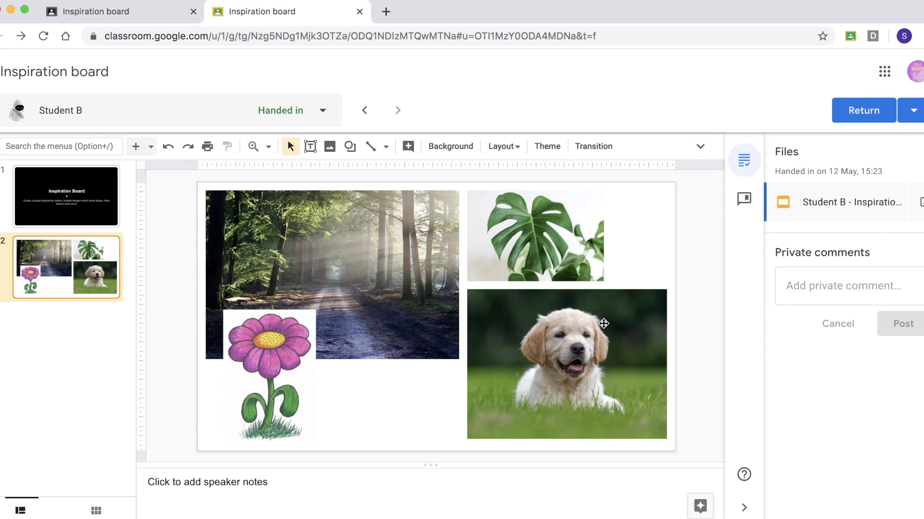
Comment on the green leaf image with the banked comment "Good example of shape."
left_click(572, 256)
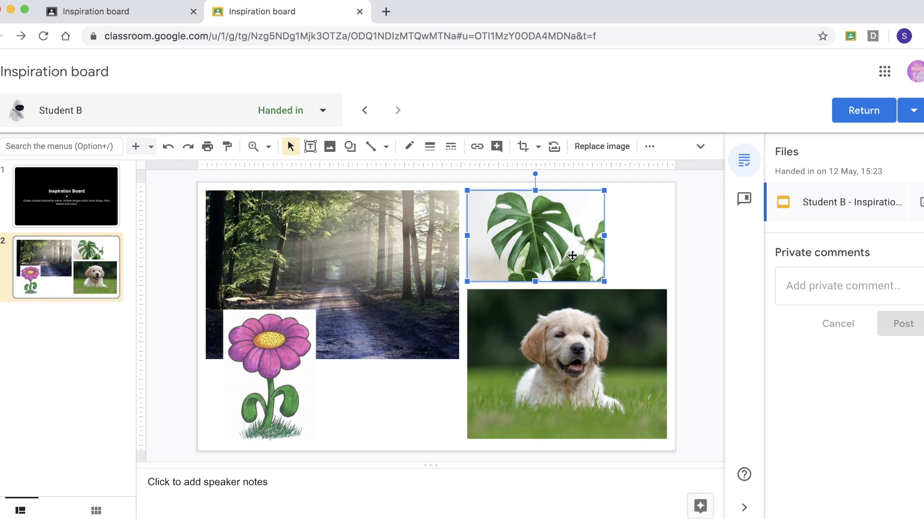
left_click(496, 147)
type("#")
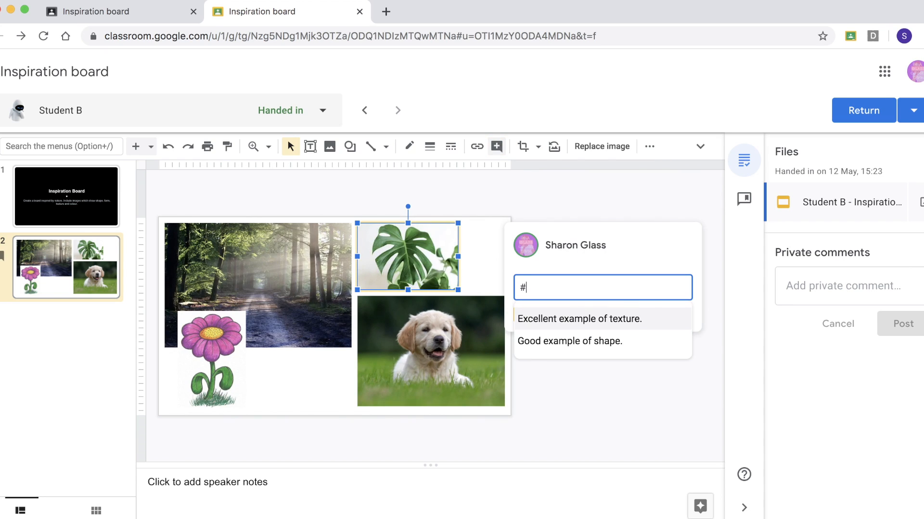
left_click(570, 343)
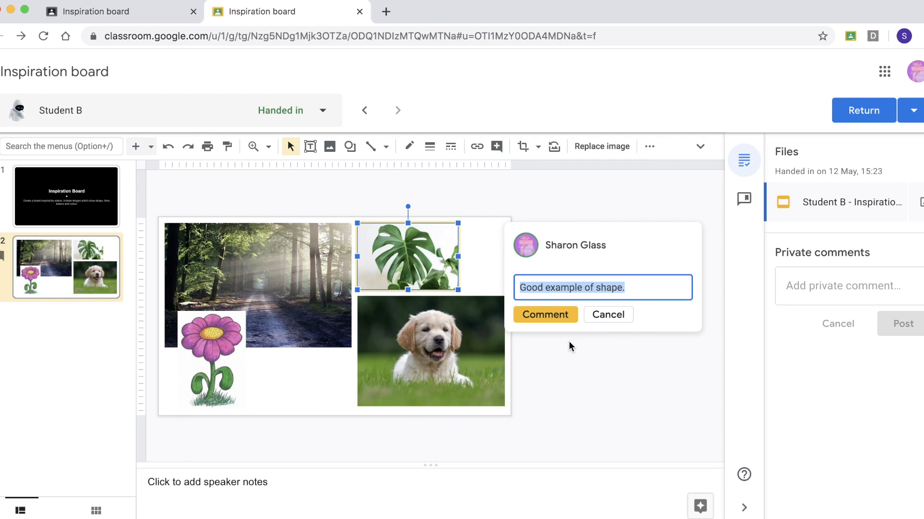
left_click(546, 315)
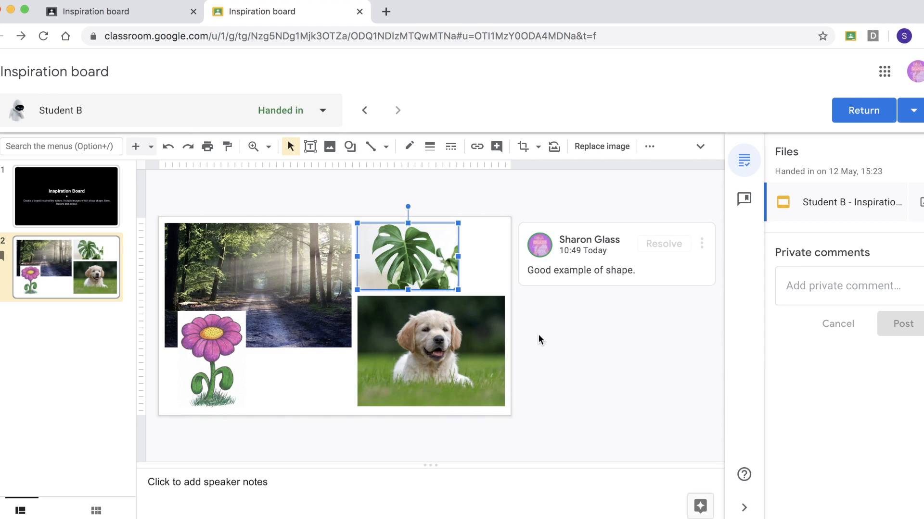
Add the comment "Try avoid cartoon like images." to the pink flower drawing
left_click(220, 362)
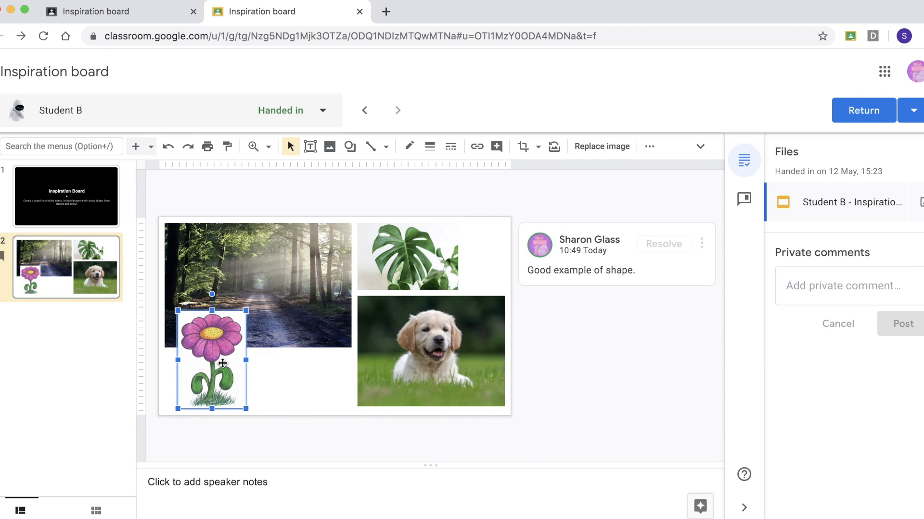
left_click(498, 146)
type("Try avoid ")
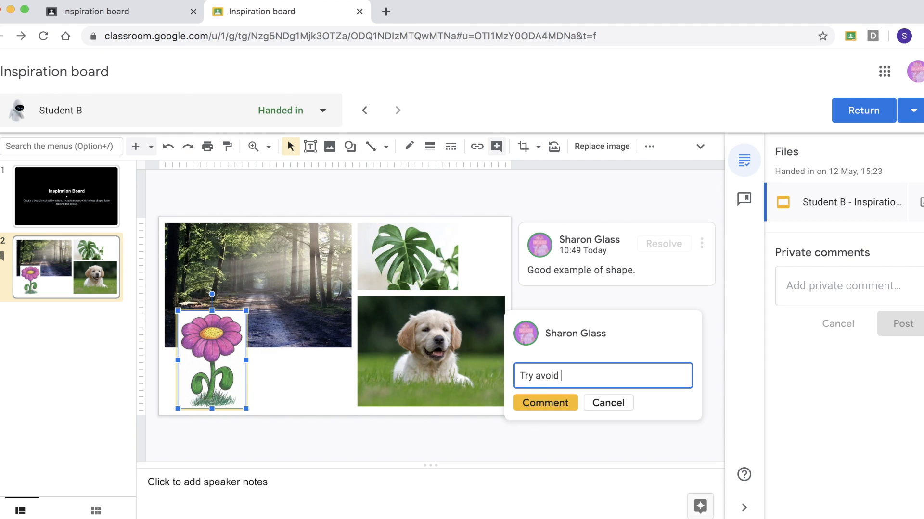
type("cartoon")
key("BackSpace")
key("BackSpace")
key("BackSpace")
key("BackSpace")
key("BackSpace")
type("rtoon like images.")
left_click(545, 404)
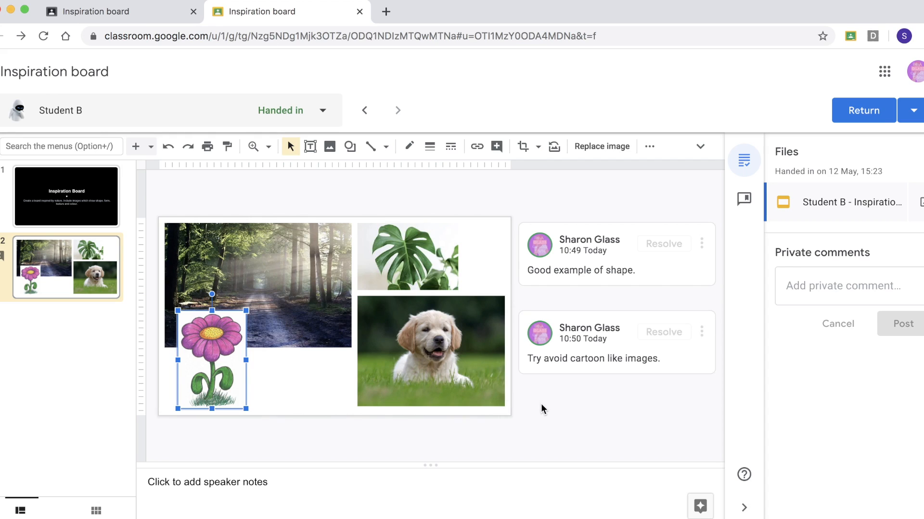
Post Student B the private comment "Good start Student B. I would like to see more images that show texture and shape. Next step - add 6 more images."
left_click(812, 287)
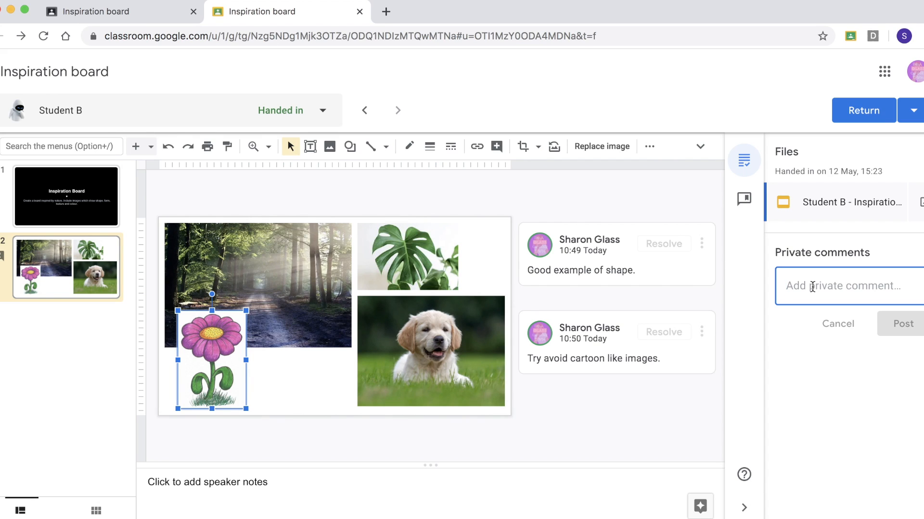
type("Good start Student B. I would like to see more images that sh")
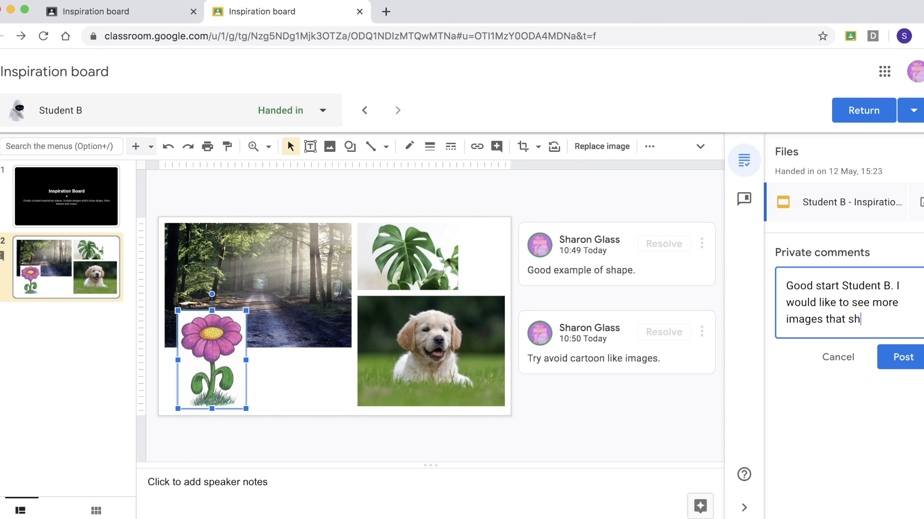
type("ow texture and shape.")
key("Return")
type("Next step - add 6 more images.")
left_click(910, 411)
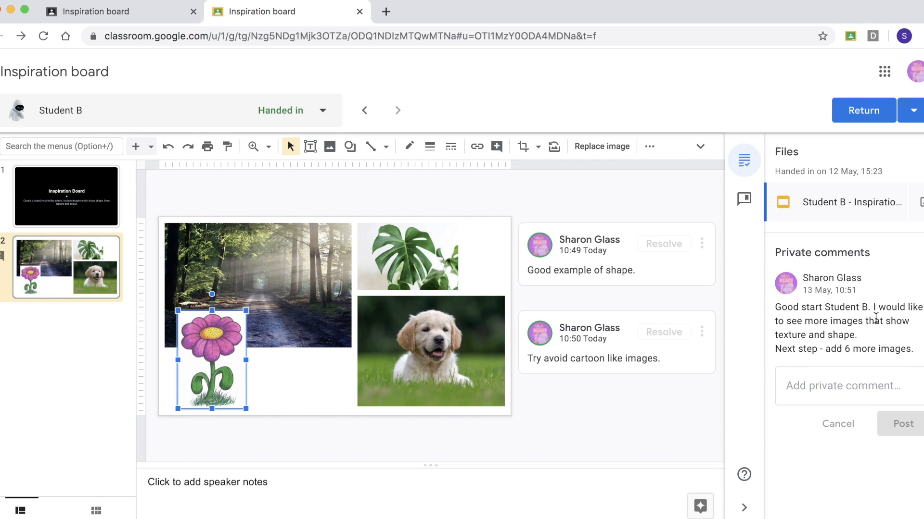
Return Student B's work, confirm the return, and close the grading tab
left_click(866, 112)
left_click(582, 340)
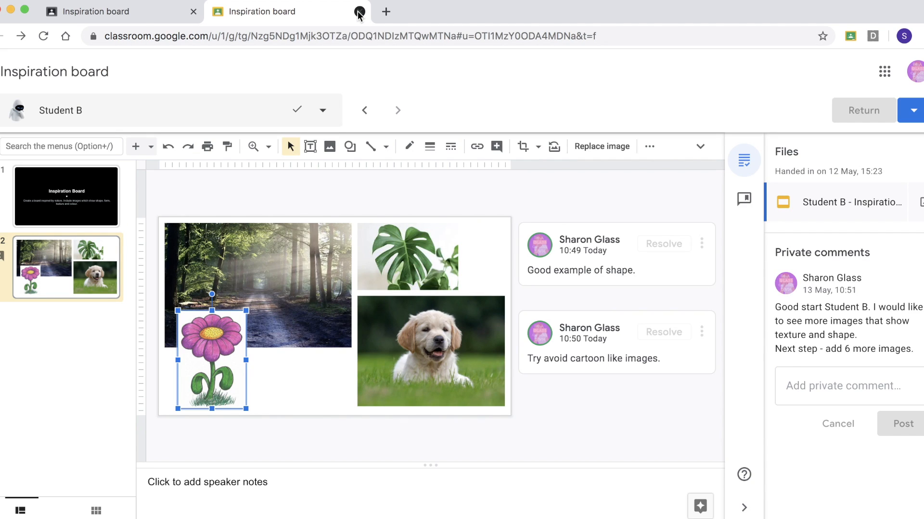
left_click(359, 11)
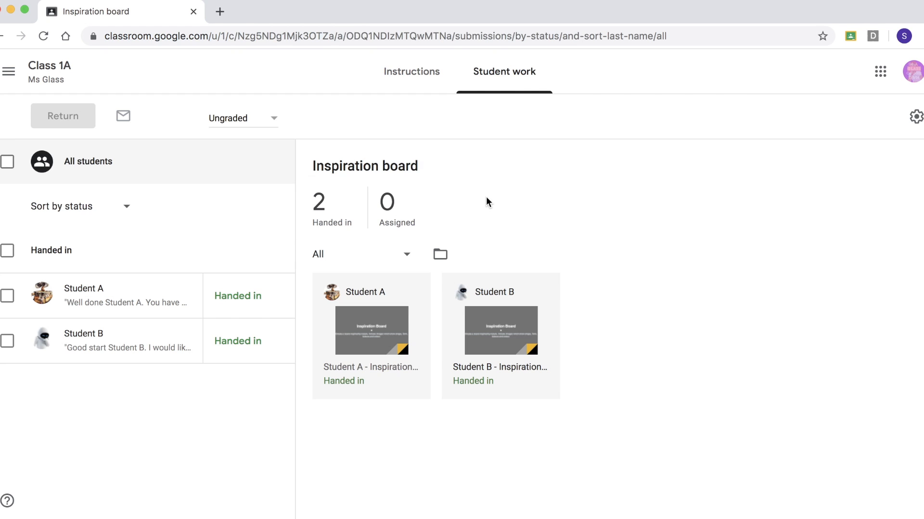
Refresh the Inspiration board student work page and open Student B's entry to review the private comment
left_click(43, 36)
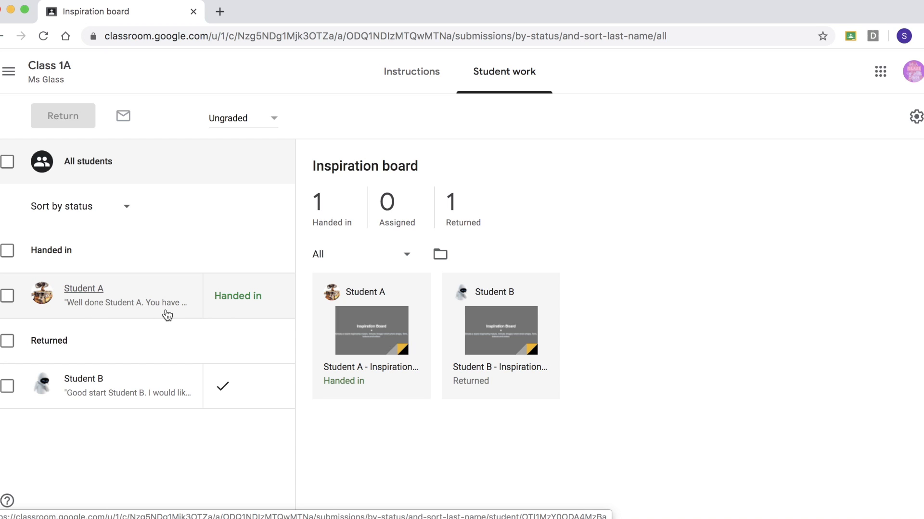
left_click(152, 388)
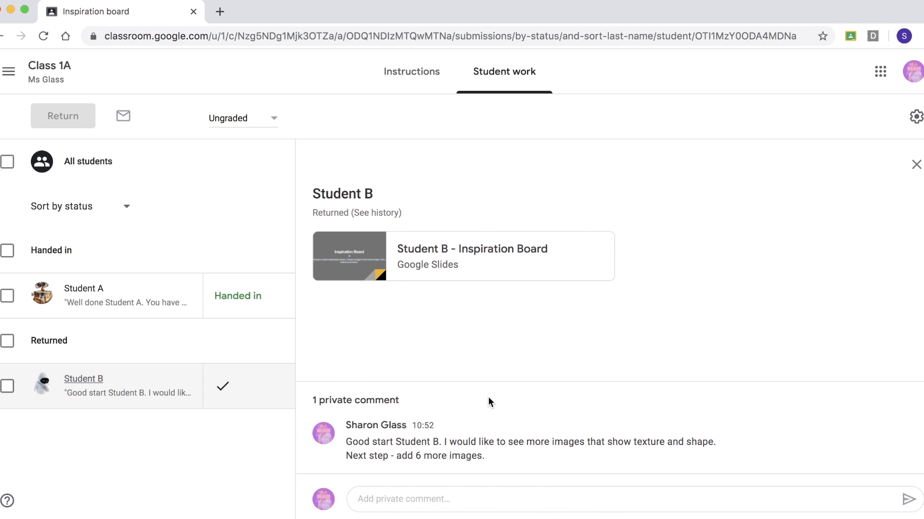
scroll(490, 403, "down", 1)
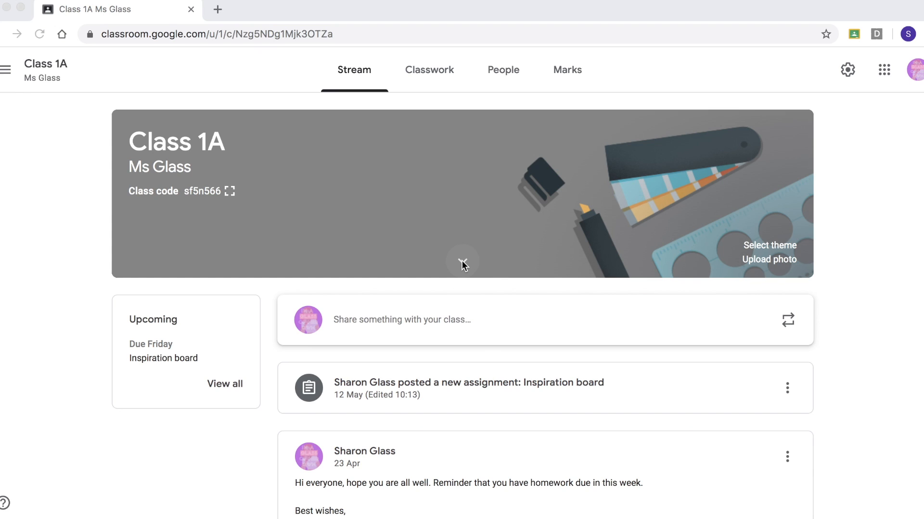
Create a new assignment in the Class 1A classwork and title it "Product Evaluation"
left_click(426, 69)
left_click(427, 69)
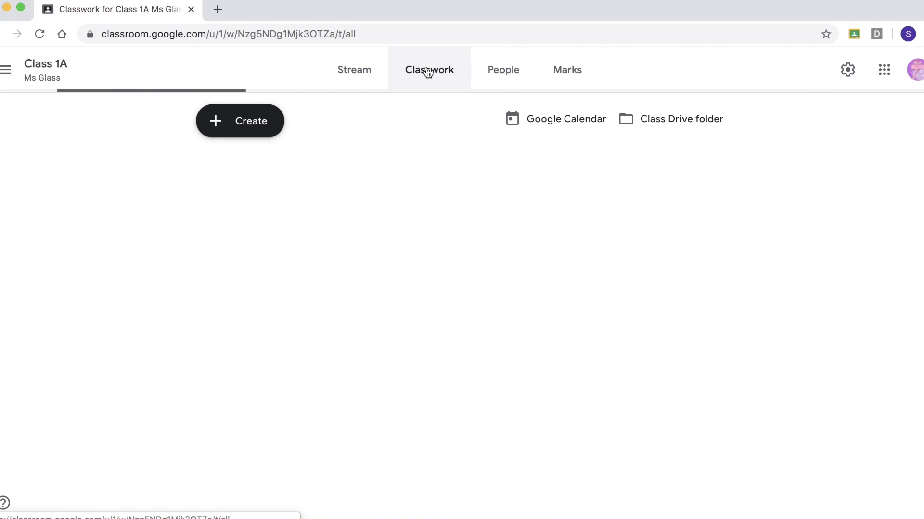
left_click(215, 121)
left_click(260, 165)
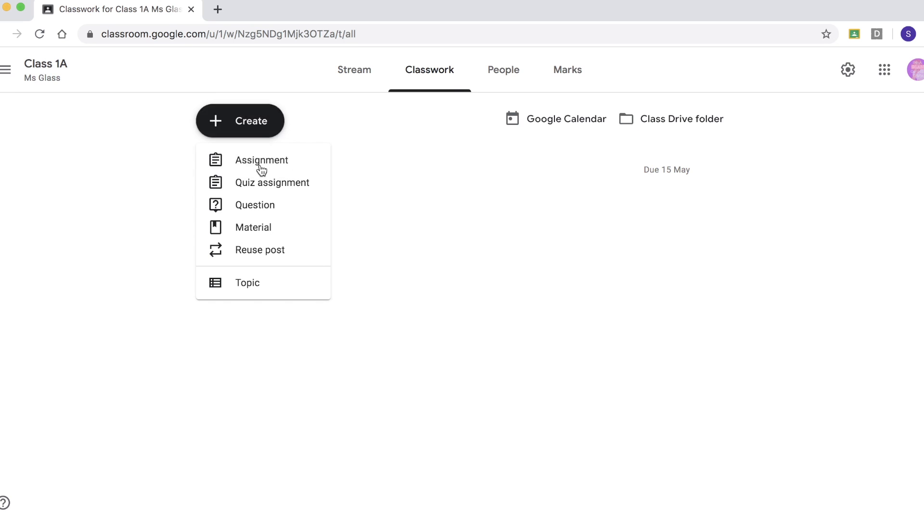
type("Product Evaluation")
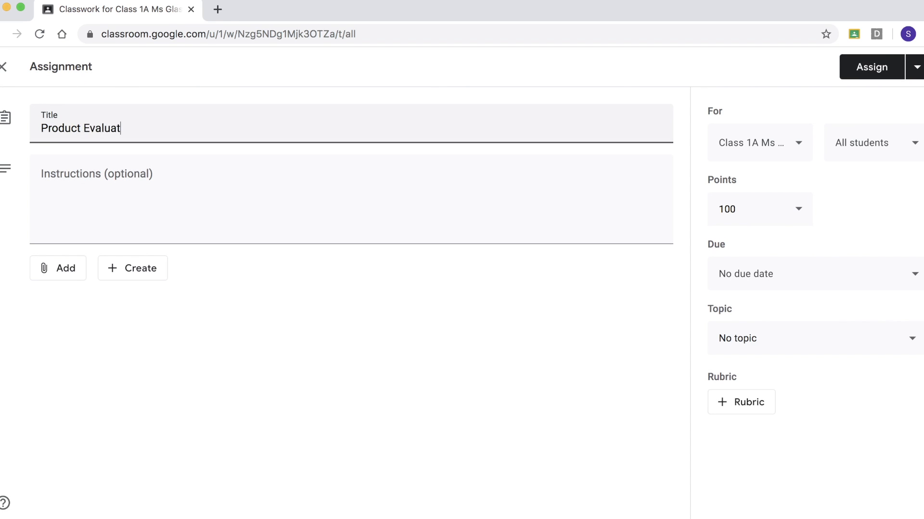
Attach the Product Evaluation N5 document from Google Drive and set it to make a copy for each student
left_click(60, 272)
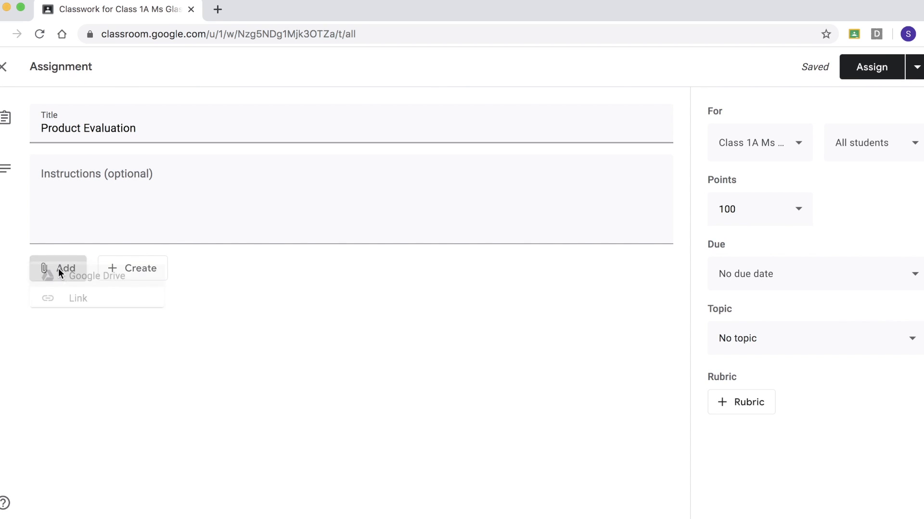
left_click(86, 297)
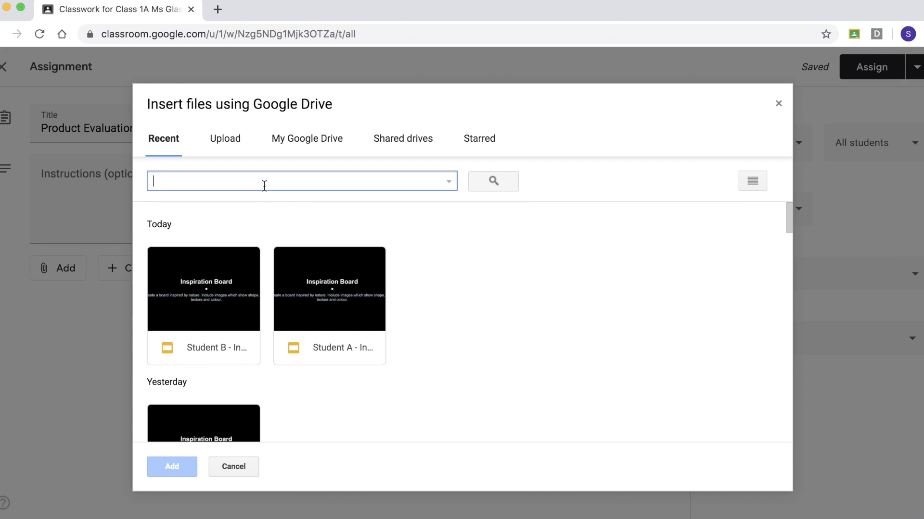
type("prod")
left_click(236, 217)
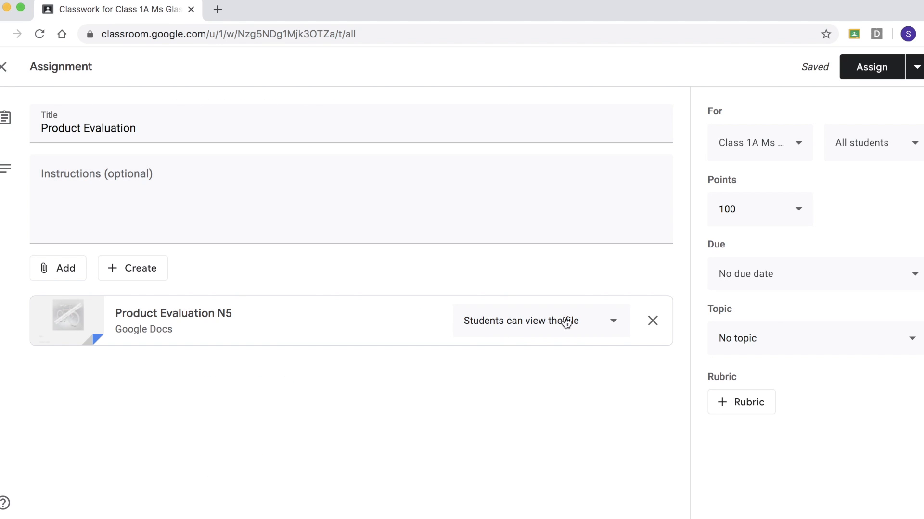
left_click(612, 322)
left_click(585, 393)
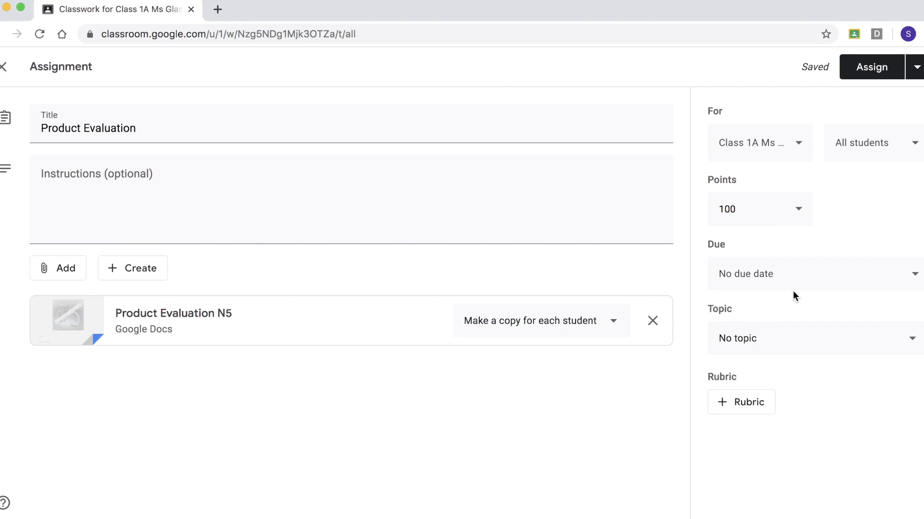
Create a rubric for the assignment and title its first criterion "Justification"
left_click(744, 411)
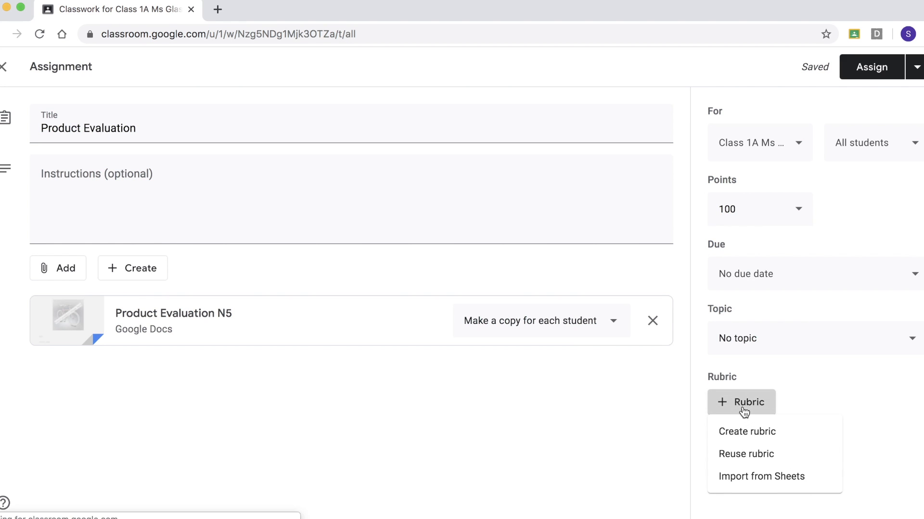
left_click(765, 439)
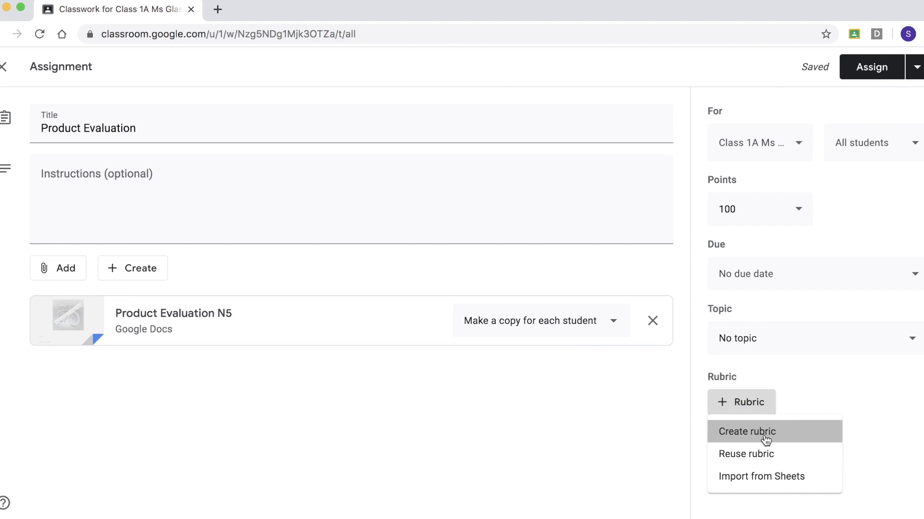
scroll(276, 342, "down", 3)
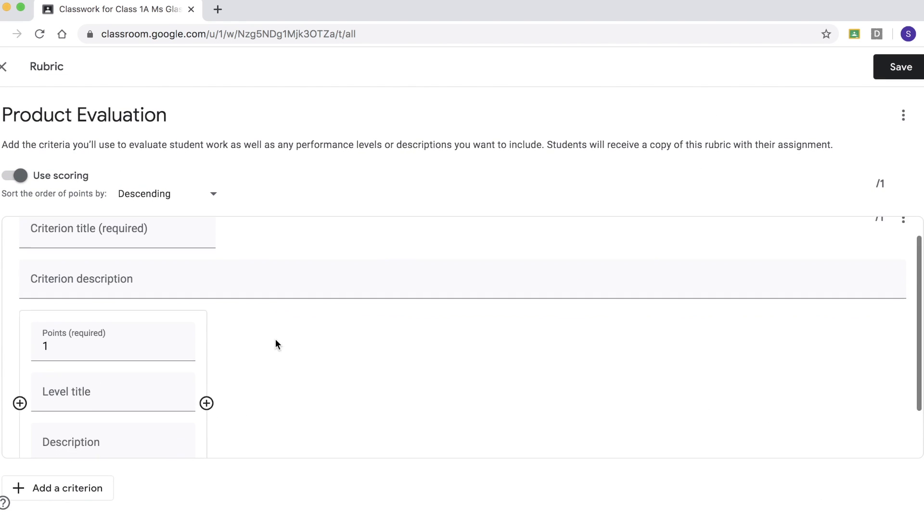
scroll(276, 342, "up", 3)
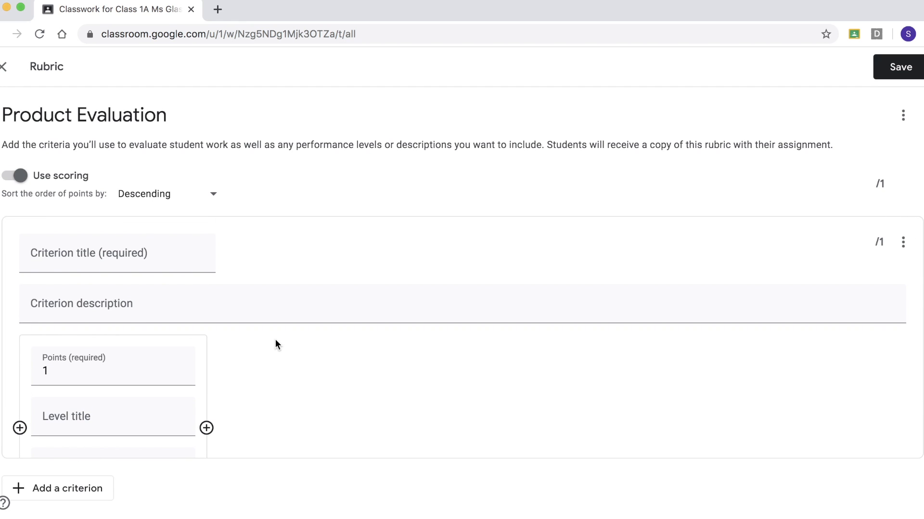
scroll(222, 378, "down", 3)
scroll(223, 378, "up", 3)
left_click(111, 252)
type("Justification")
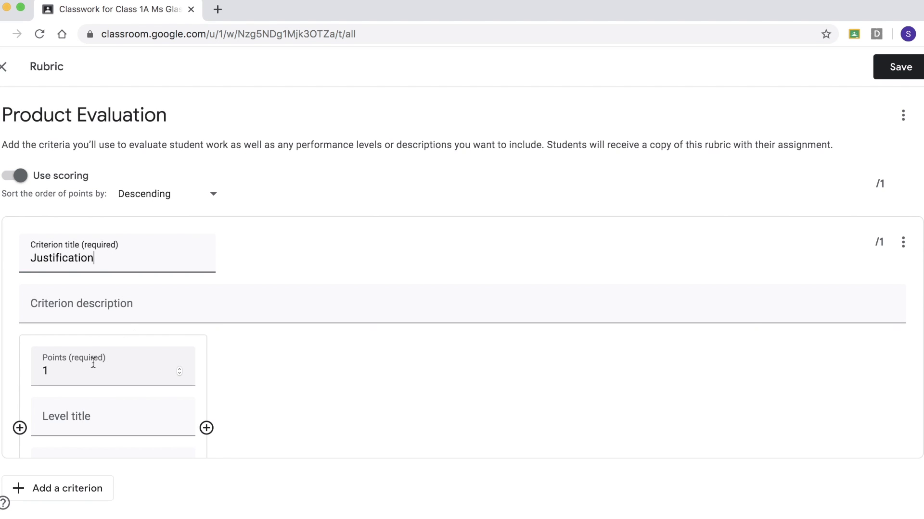
Set the first Justification level to 3 points with level title "3" and description "Strong justification"
left_click(87, 371)
key("BackSpace")
type("3")
left_click(67, 359)
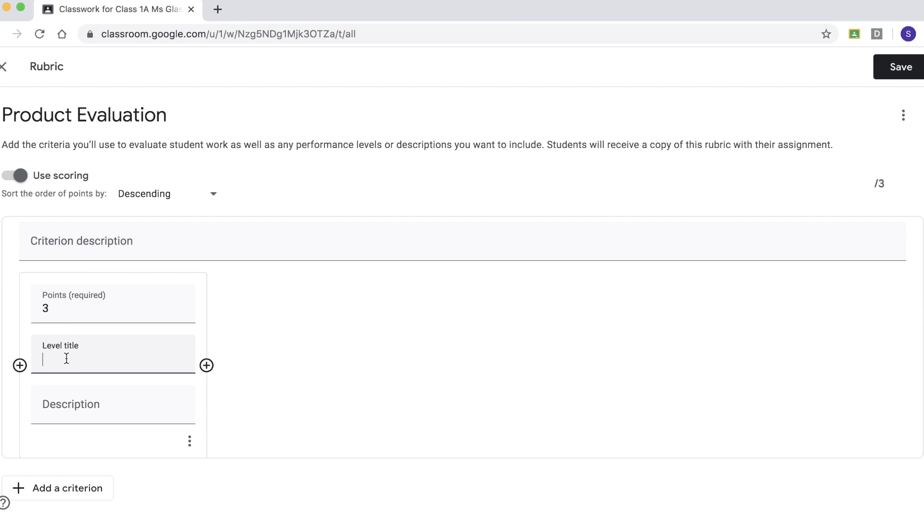
type("3")
left_click(68, 409)
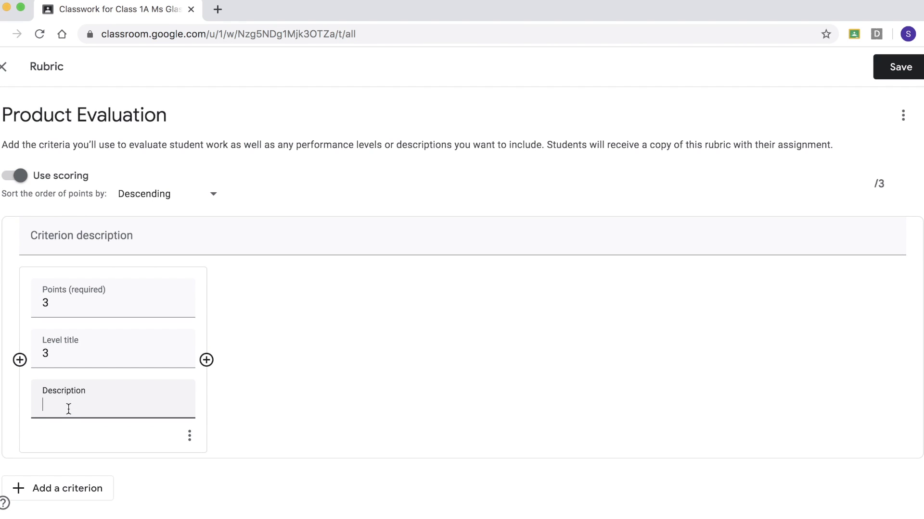
type("Strong justification")
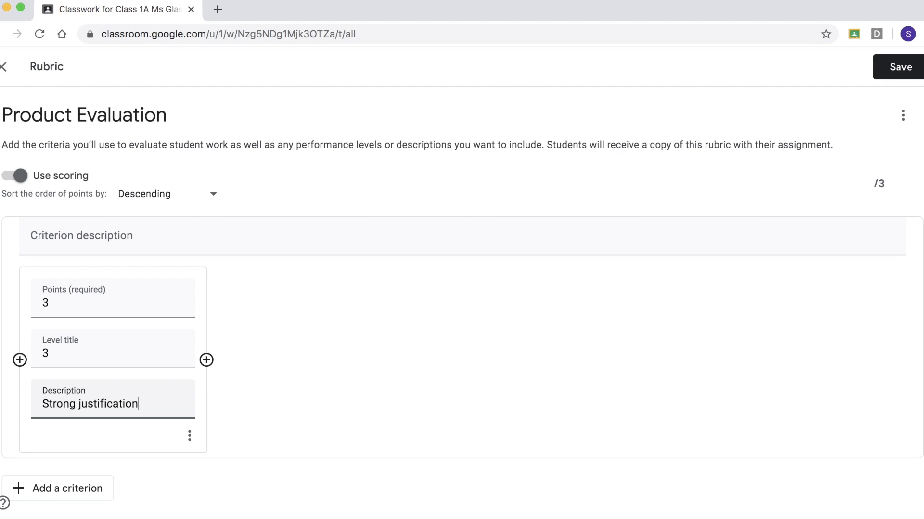
Add a second Justification level worth 2 points with level title "2" and description "Good justification"
left_click(206, 361)
type("2")
left_click(266, 350)
type("2")
left_click(263, 404)
type("Good")
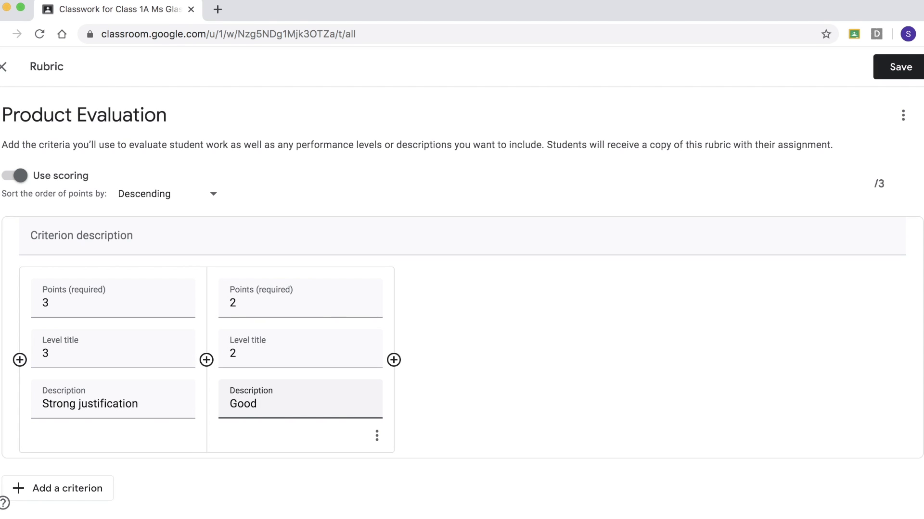
type(" justification")
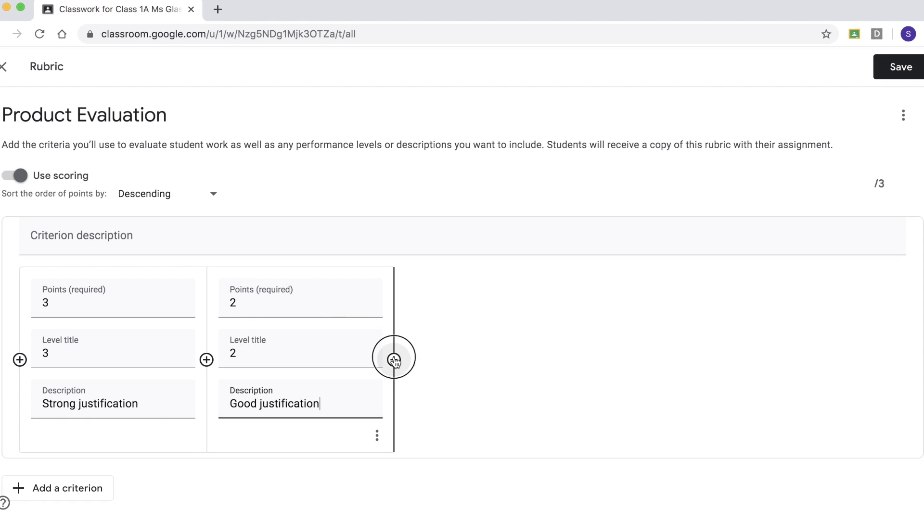
Add a third Justification level worth 1 point with level title "1" and description "Weak justification"
left_click(393, 360)
type("1")
left_click(457, 355)
type("1")
left_click(454, 403)
type("Weak justific")
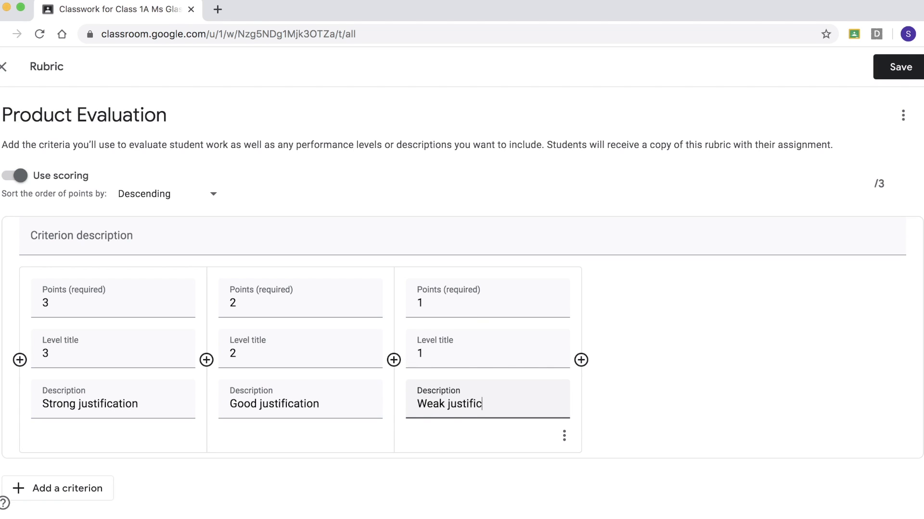
type("ation")
Add a second rubric criterion titled "Evaluation Strategy"
scroll(295, 344, "up", 2)
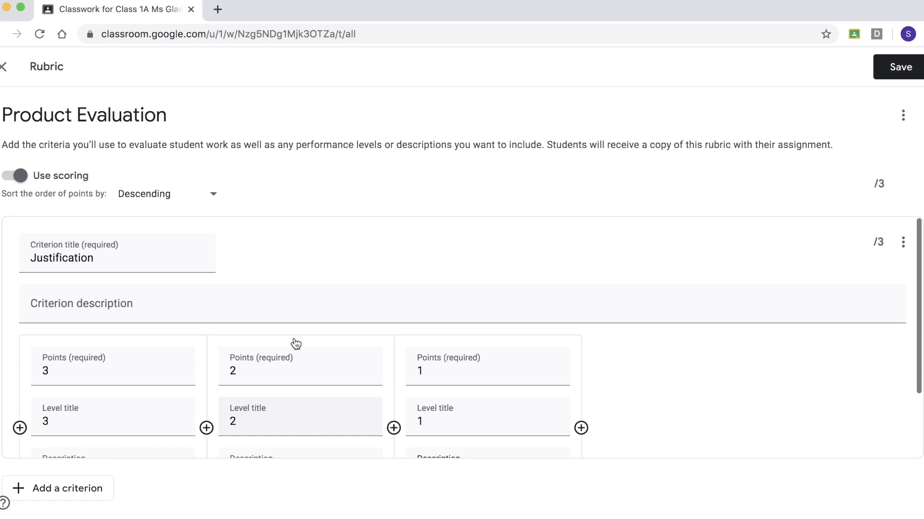
scroll(295, 343, "up", 1)
scroll(295, 344, "down", 1)
scroll(295, 343, "up", 1)
scroll(293, 338, "down", 2)
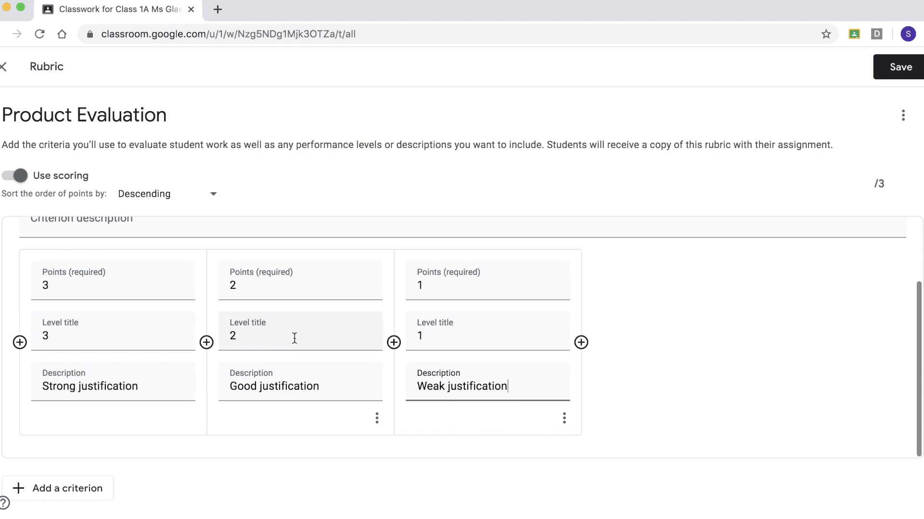
left_click(57, 496)
type("Evaulation Strategy")
scroll(65, 313, "down", 2)
Set the first Evaluation Strategy level to 3 points, level title "3" and description "Very varied evaluation methods"
left_click(65, 308)
type("3")
left_click(65, 356)
type("3")
left_click(65, 412)
type("Very varied evaluation methods")
Add a second Evaluation Strategy level worth 2 points, titled "2" and described as "Some variation of evaluation methods"
left_click(206, 366)
type("2")
key("Tab")
type("2")
key("Tab")
type("Some variation of evaluation methods")
Add a third Evaluation Strategy level worth 1 point, titled "1" and described as "Limited variation of evaluation methods"
left_click(394, 357)
type("1")
key("Tab")
type("1")
key("Tab")
type("Limited variation of evaluation methods")
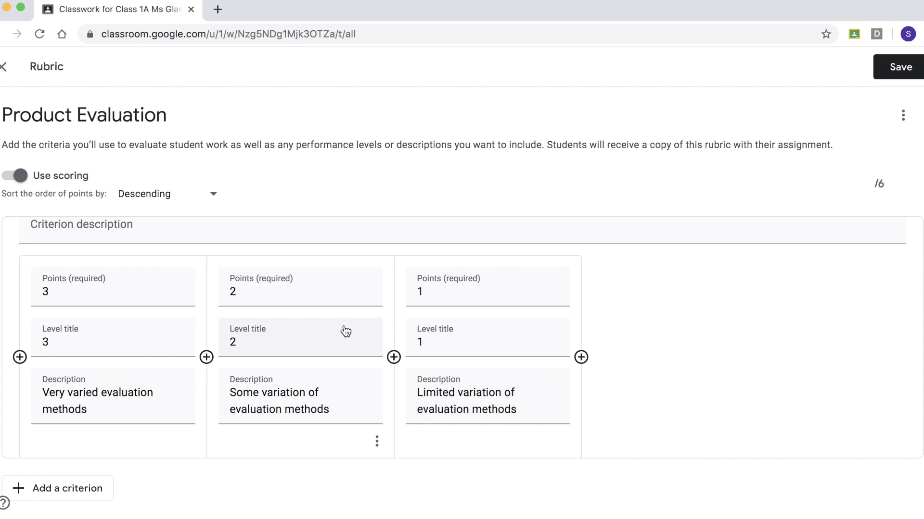
Review the titles, points and level descriptions of the Justification and Evaluation Strategy criteria
scroll(345, 331, "up", 3)
scroll(346, 331, "up", 5)
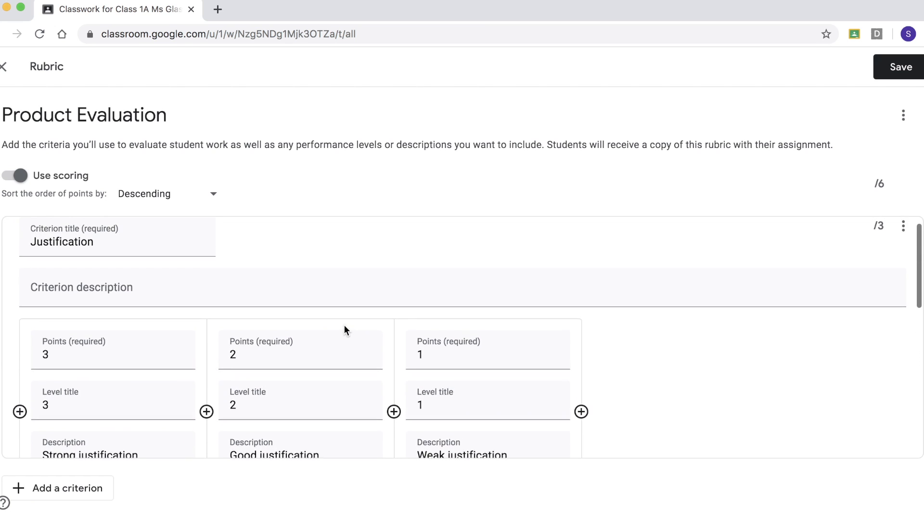
scroll(344, 327, "down", 5)
scroll(344, 326, "up", 3)
scroll(344, 325, "up", 2)
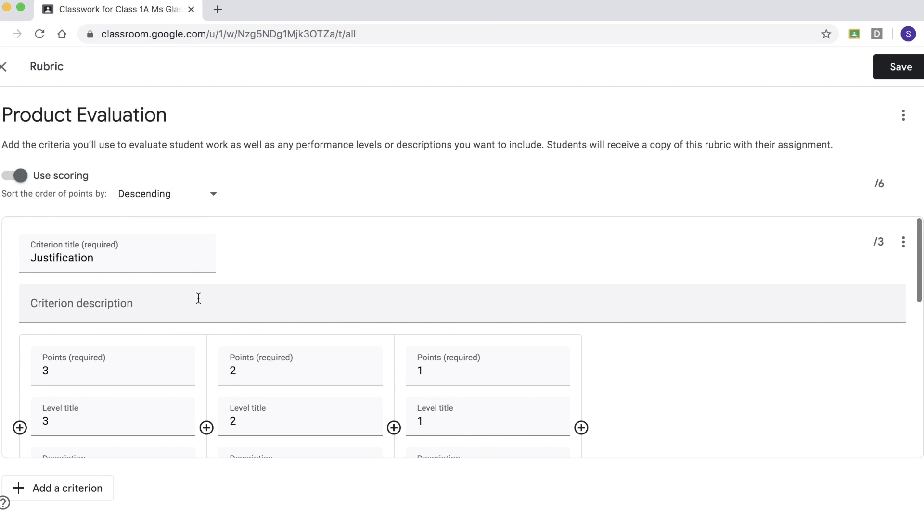
scroll(266, 303, "down", 10)
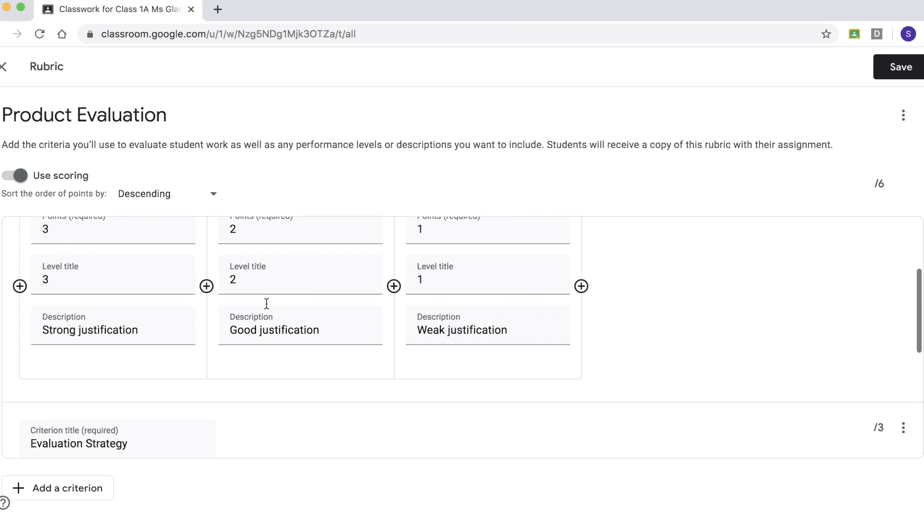
scroll(266, 304, "up", 2)
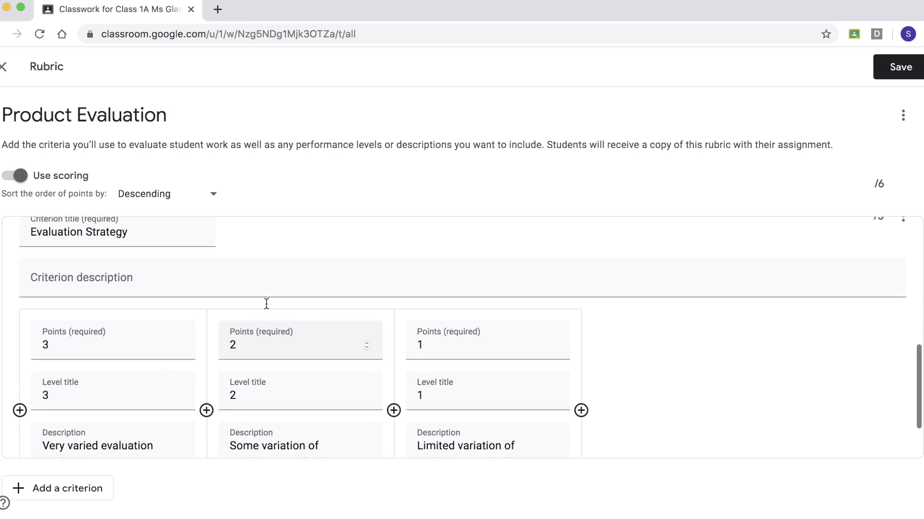
scroll(267, 304, "up", 2)
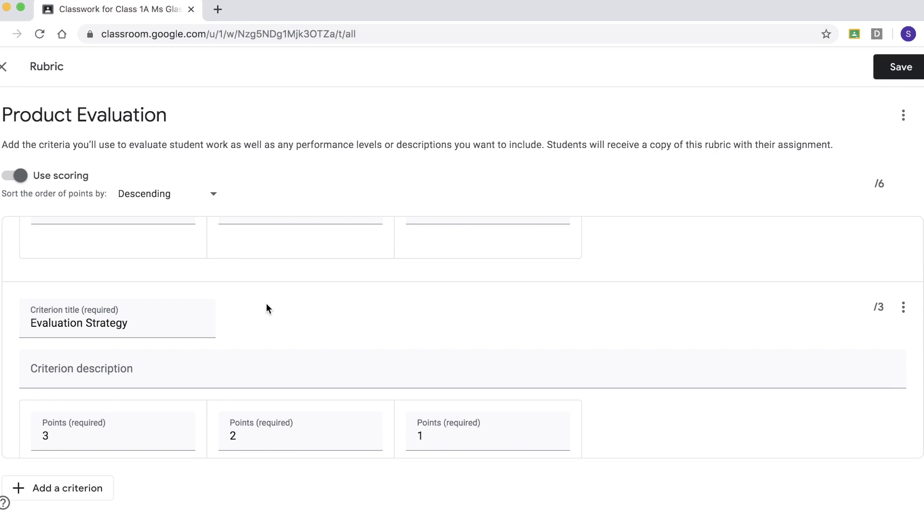
scroll(267, 304, "up", 1)
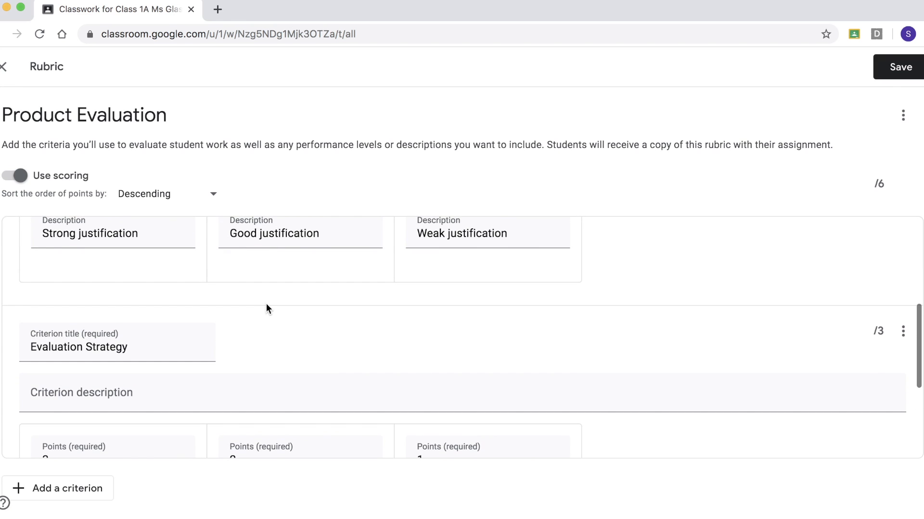
scroll(267, 304, "up", 6)
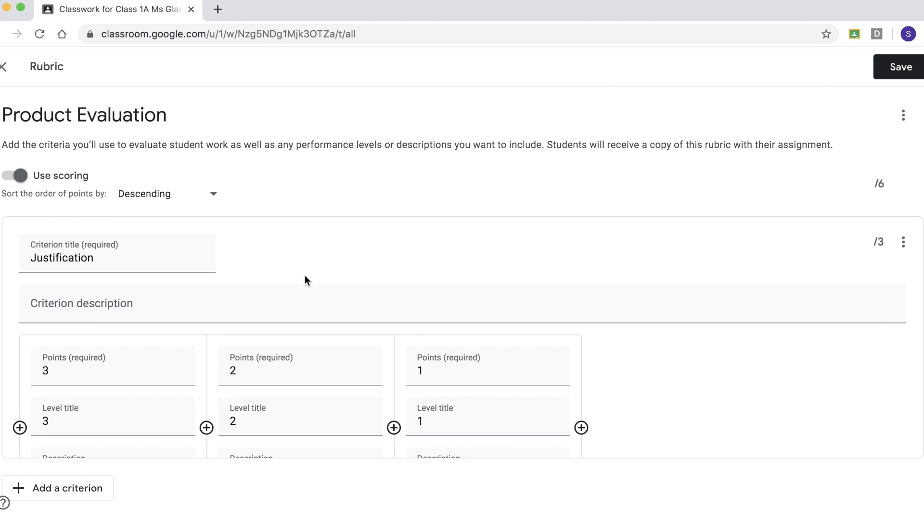
scroll(304, 277, "down", 6)
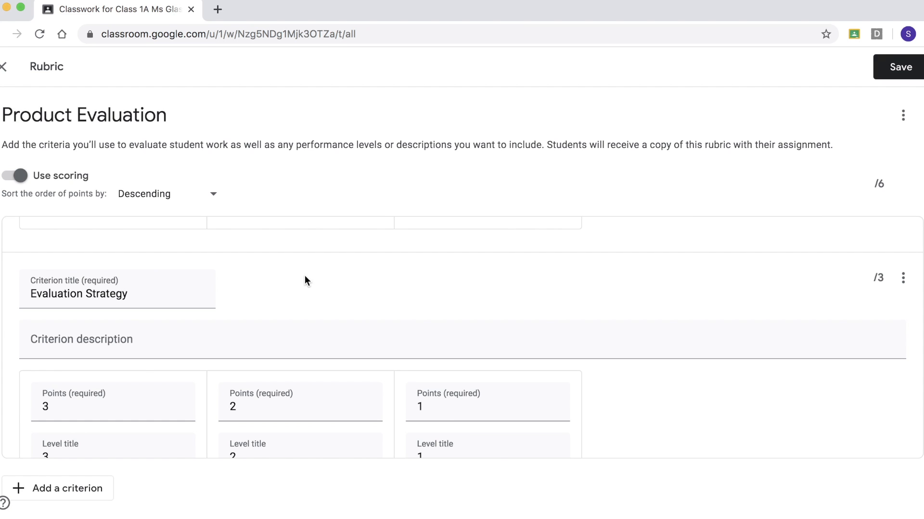
scroll(305, 275, "down", 3)
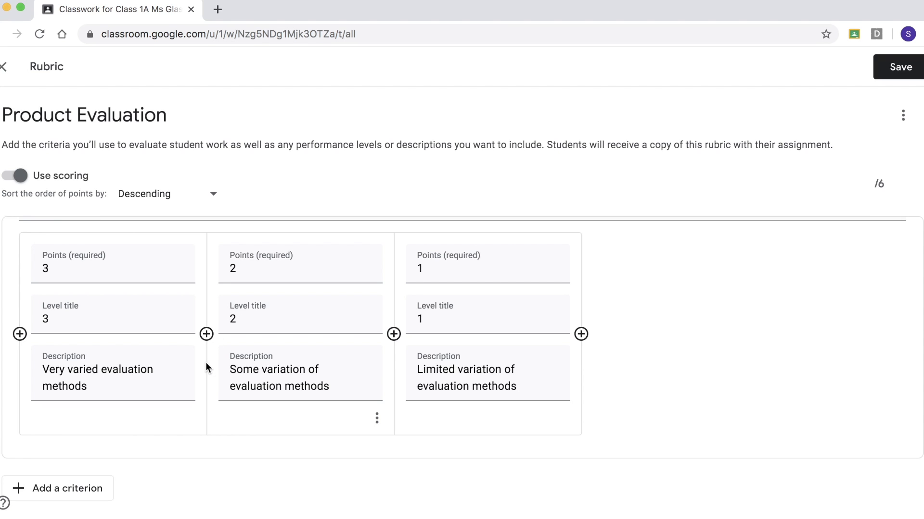
Extend the rubric to six criteria, ending with strong, good and weak conclusions based on findings worth 3, 2 and 1 points, and save it
left_click(70, 488)
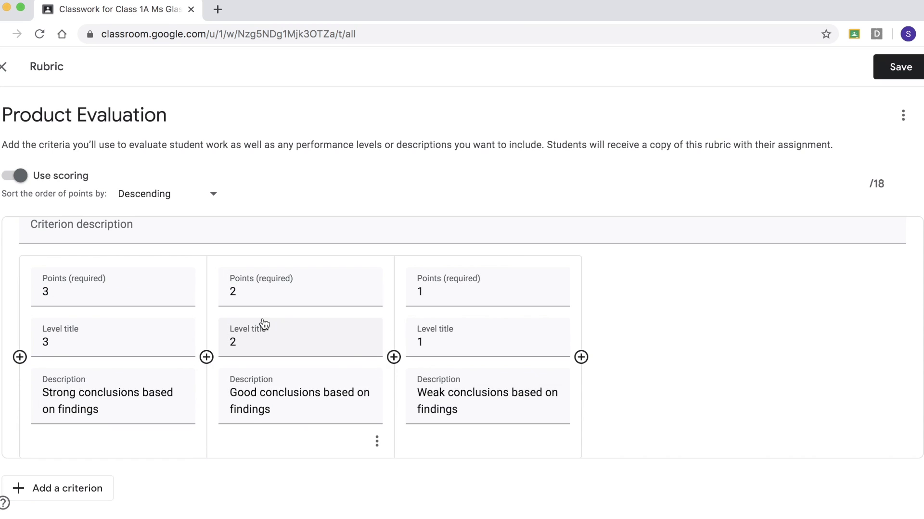
scroll(264, 324, "up", 4)
scroll(264, 324, "up", 8)
scroll(262, 318, "up", 15)
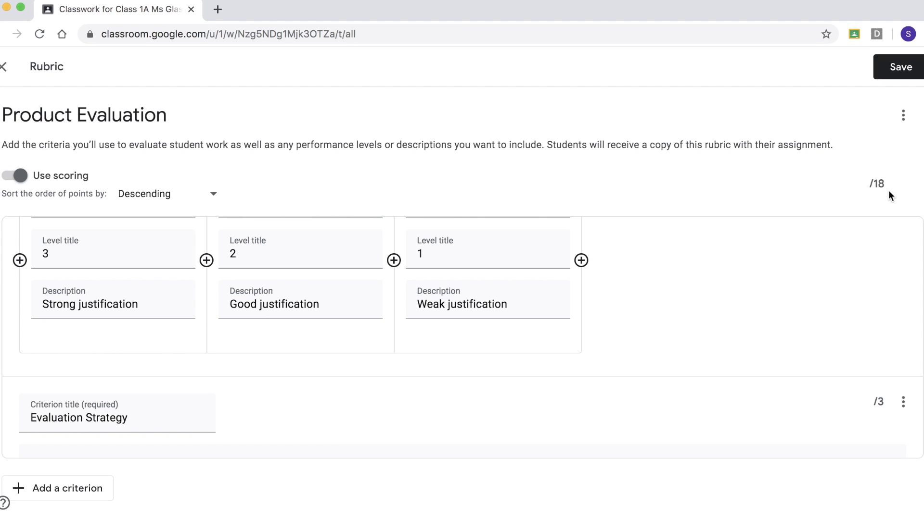
left_click(891, 68)
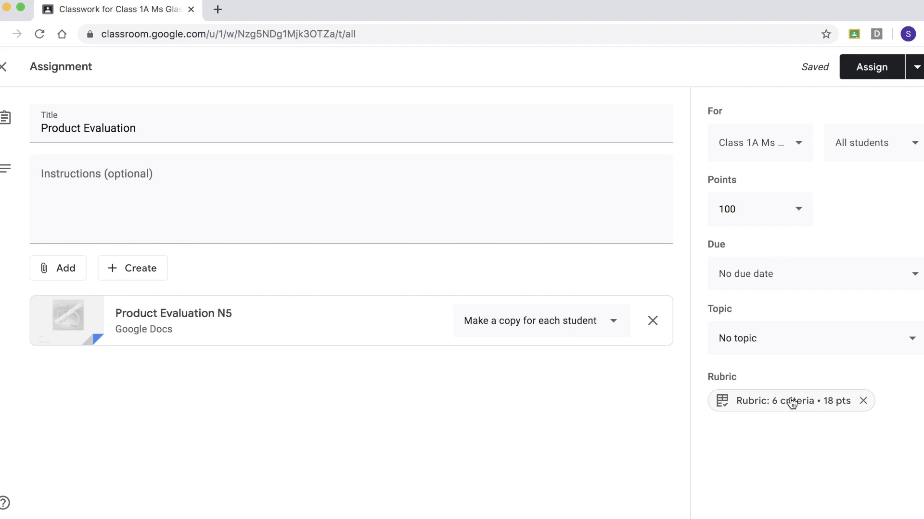
Set the Product Evaluation assignment's points to 18
left_click(748, 209)
key("BackSpace")
key("BackSpace")
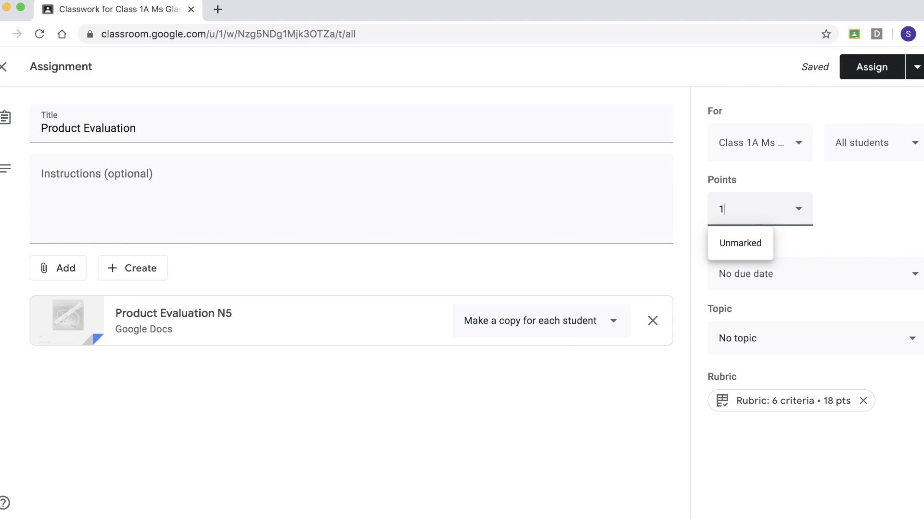
type("8")
left_click(875, 225)
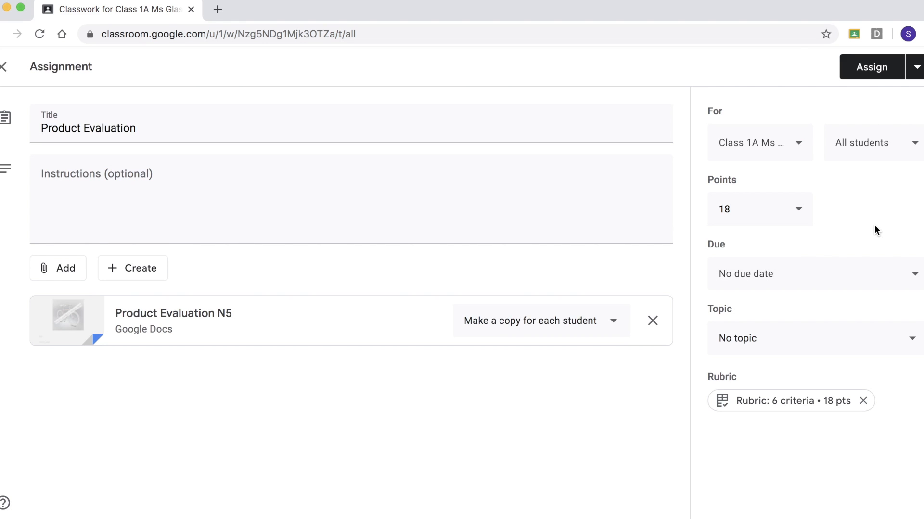
Assign Product Evaluation to Class 1A and open the posted assignment in the student's view of the class
left_click(871, 69)
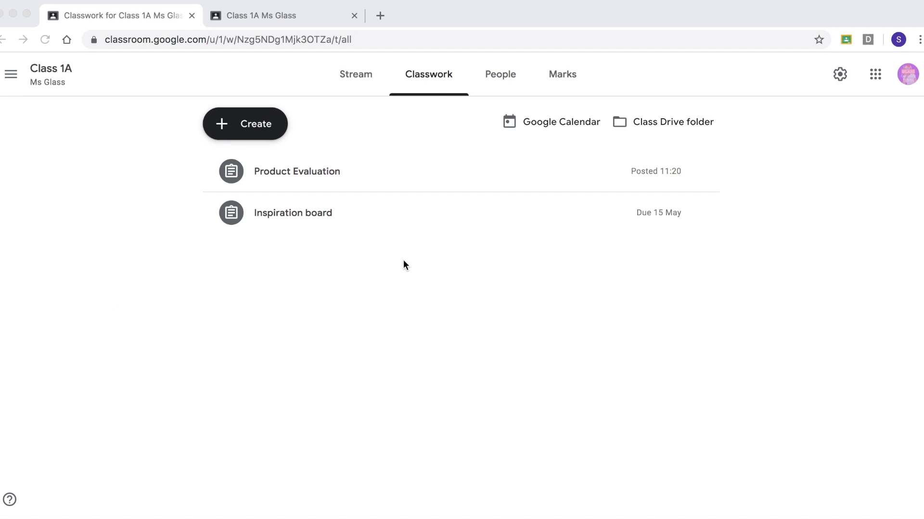
left_click(295, 16)
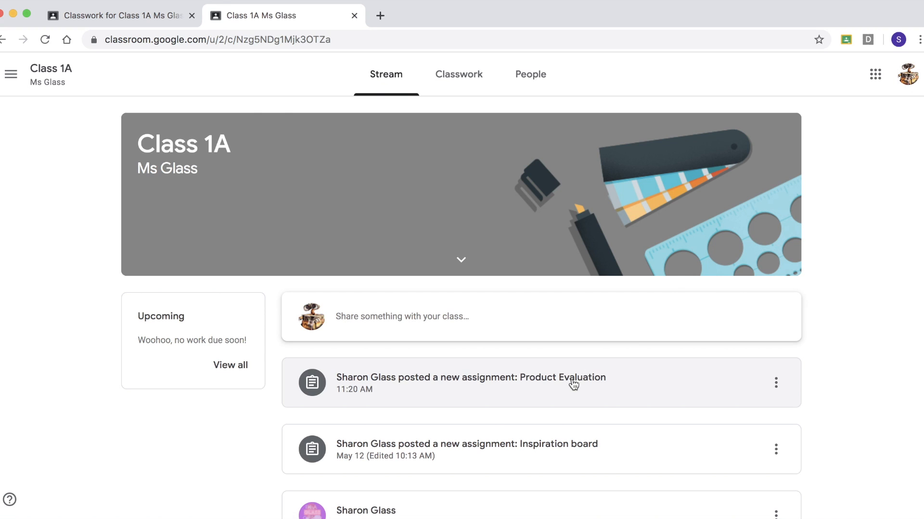
left_click(547, 393)
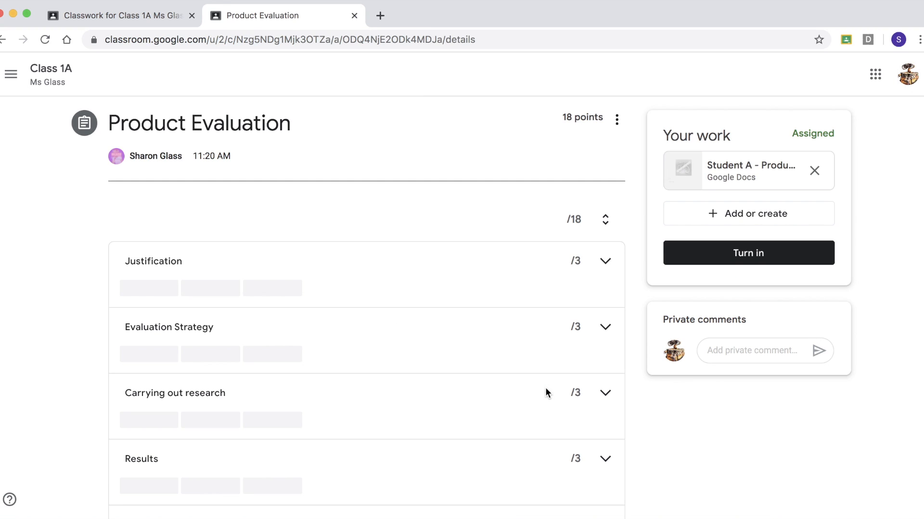
Examine the rubric criteria and the Justification levels as the student sees them, and close the student's view
scroll(399, 343, "down", 5)
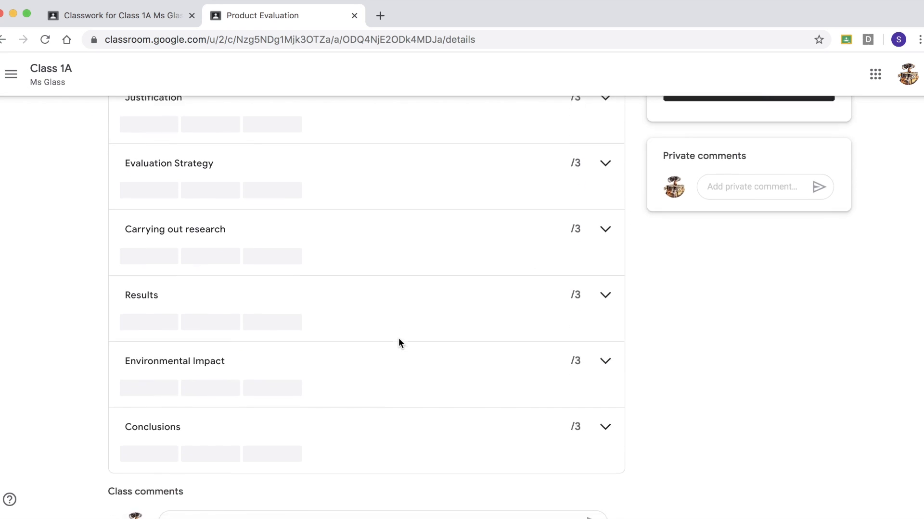
scroll(398, 338, "up", 5)
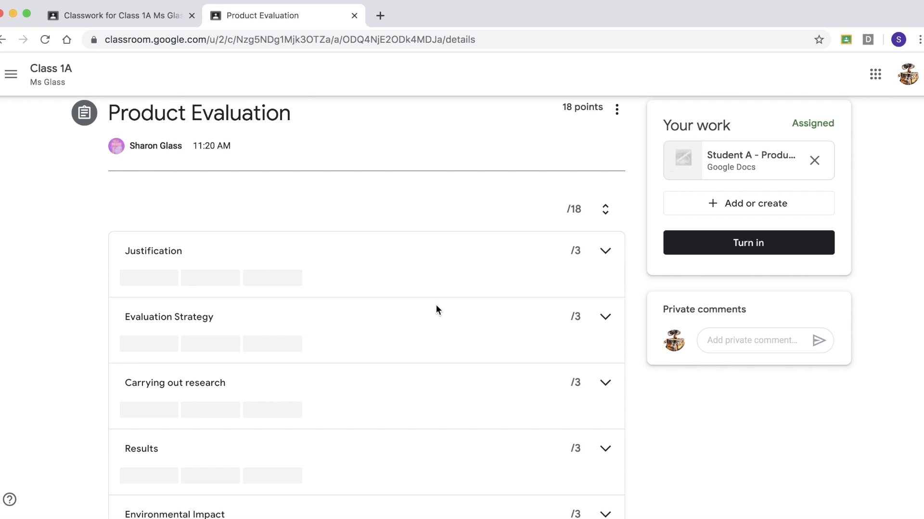
left_click(606, 253)
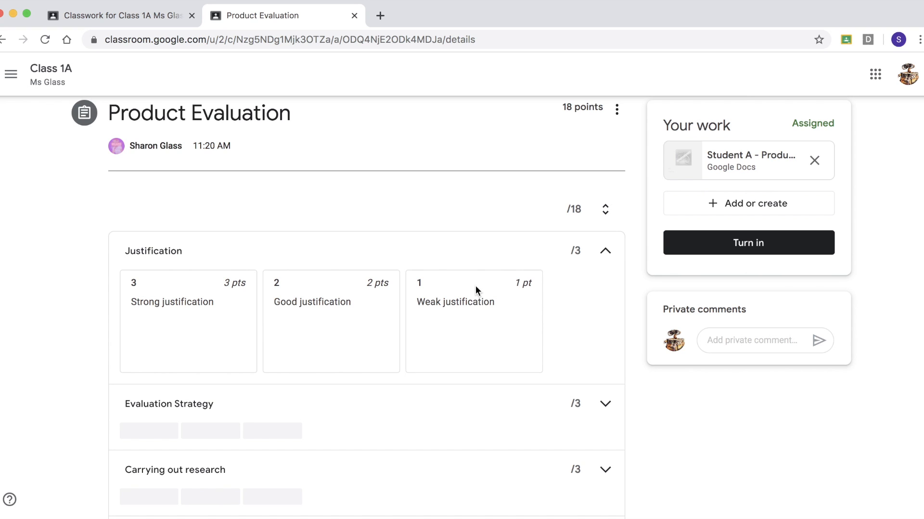
left_click(623, 260)
left_click(354, 15)
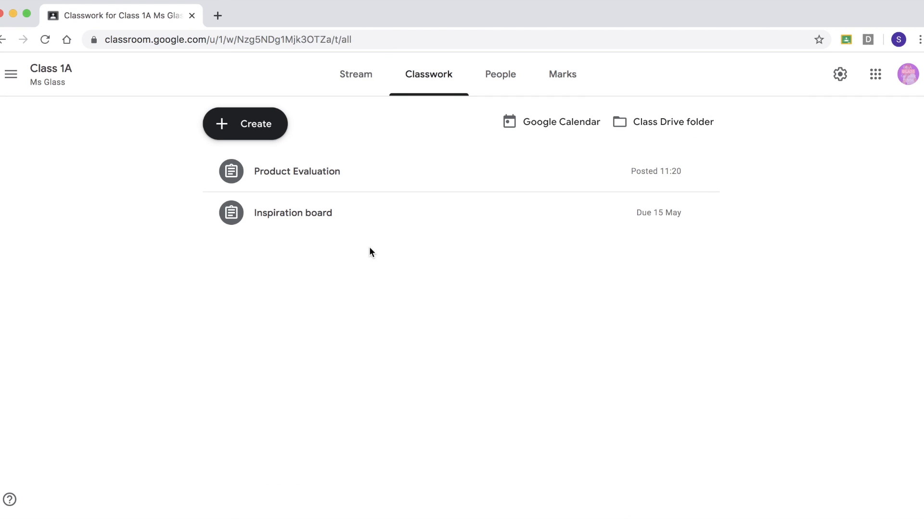
Open Student A's handed-in Product Evaluation document for marking
left_click(439, 174)
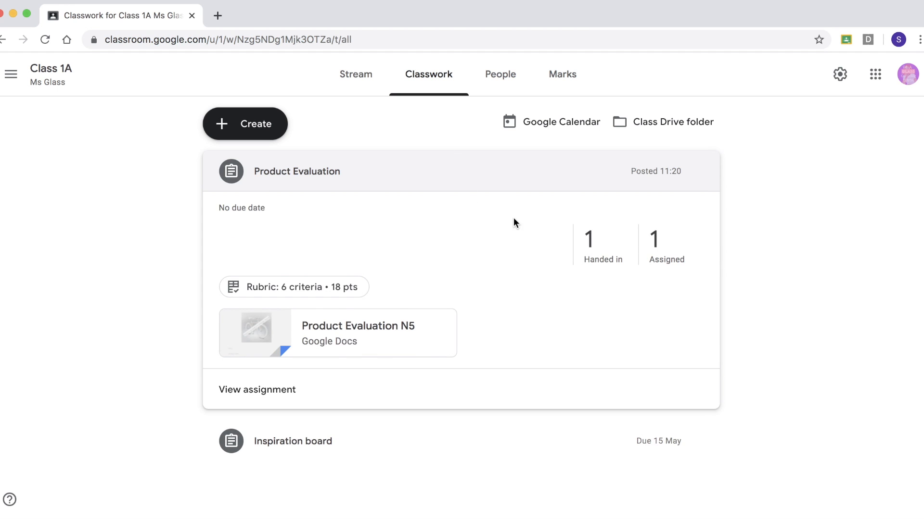
left_click(597, 262)
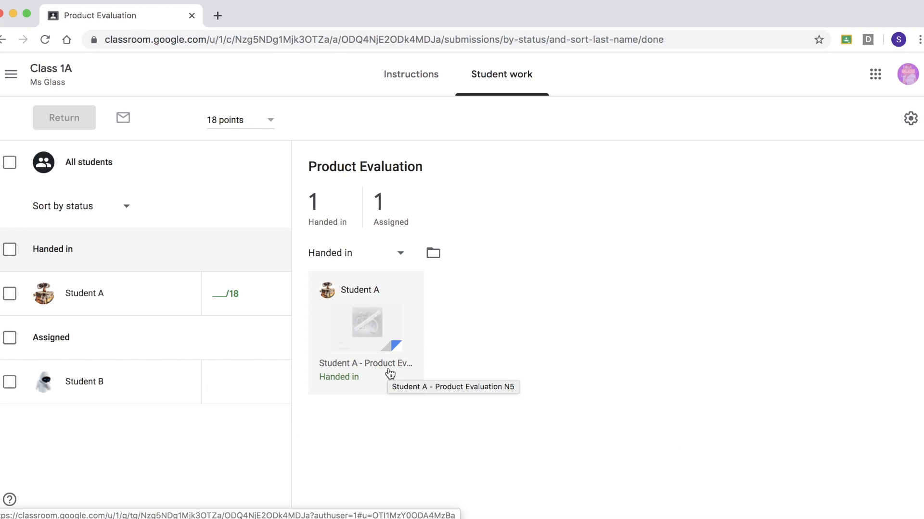
left_click(389, 374)
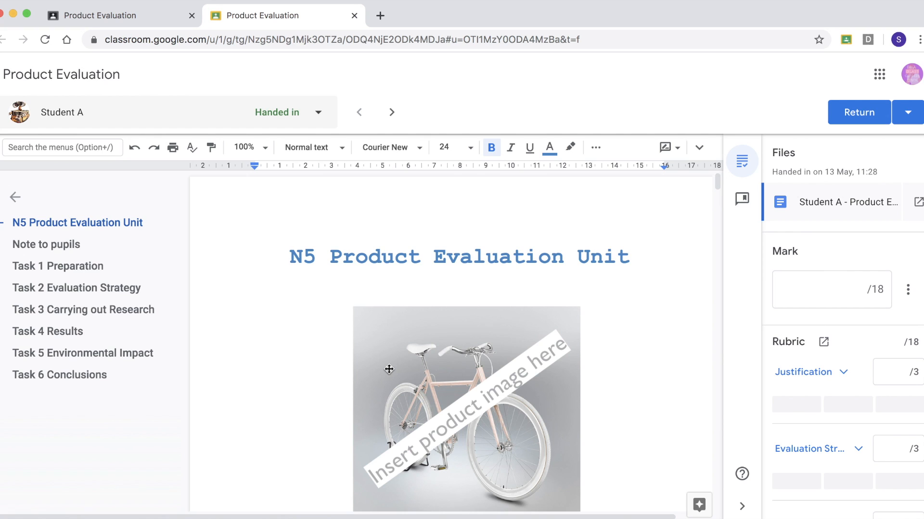
Look through Student A's document and the mark, rubric criteria and private comment areas beside it
scroll(388, 369, "down", 8)
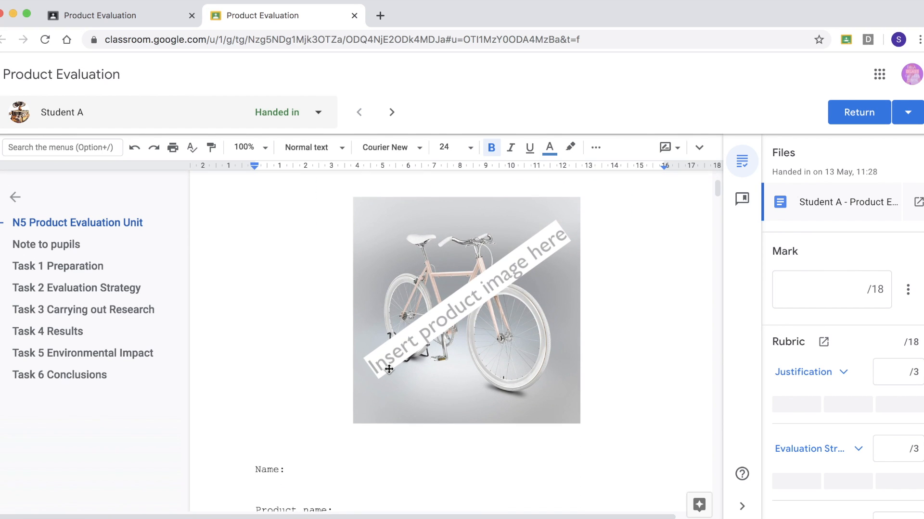
scroll(389, 369, "down", 14)
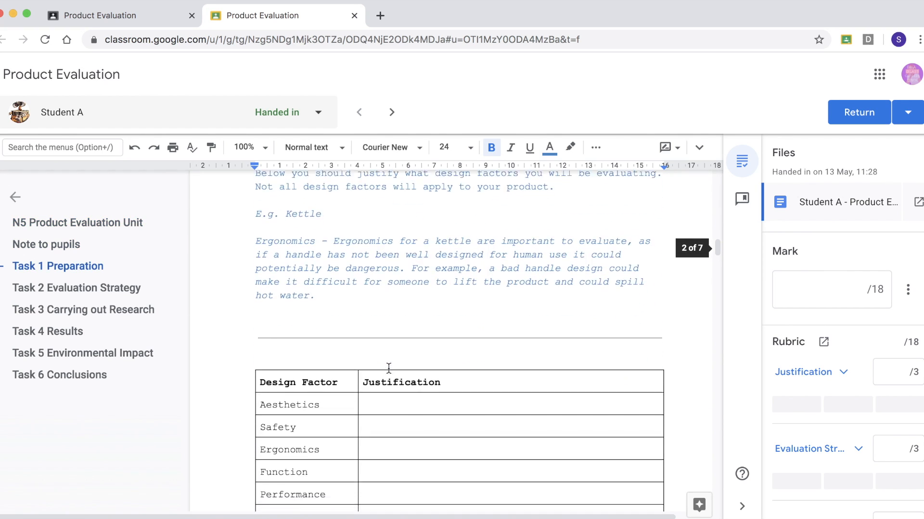
scroll(389, 369, "up", 8)
scroll(388, 369, "up", 15)
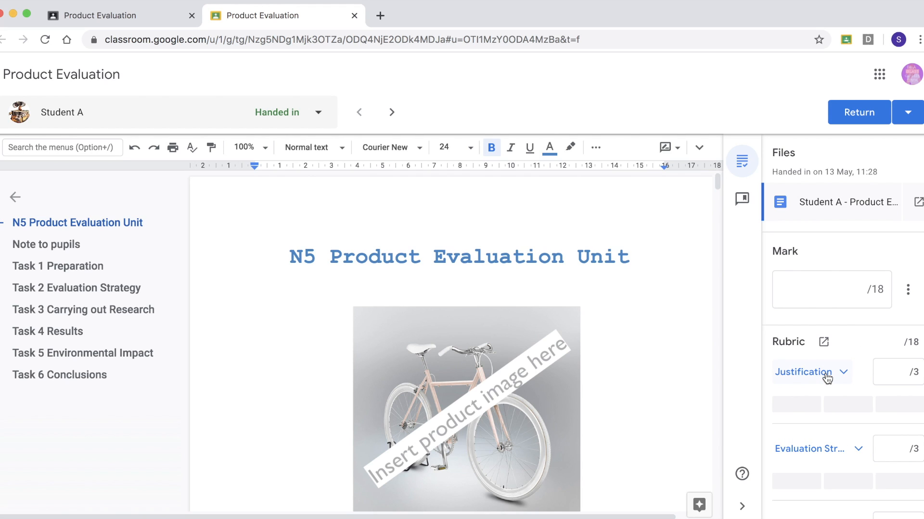
scroll(837, 402, "down", 7)
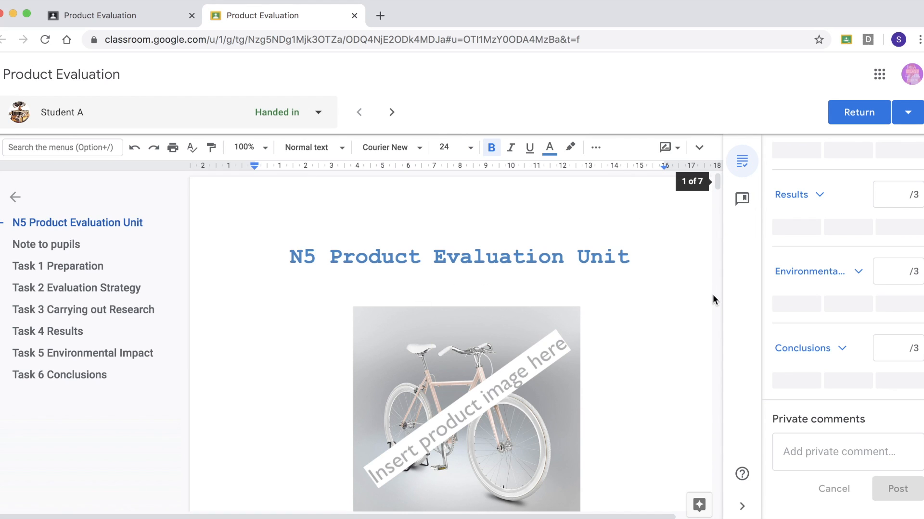
scroll(837, 306, "up", 5)
scroll(838, 306, "up", 3)
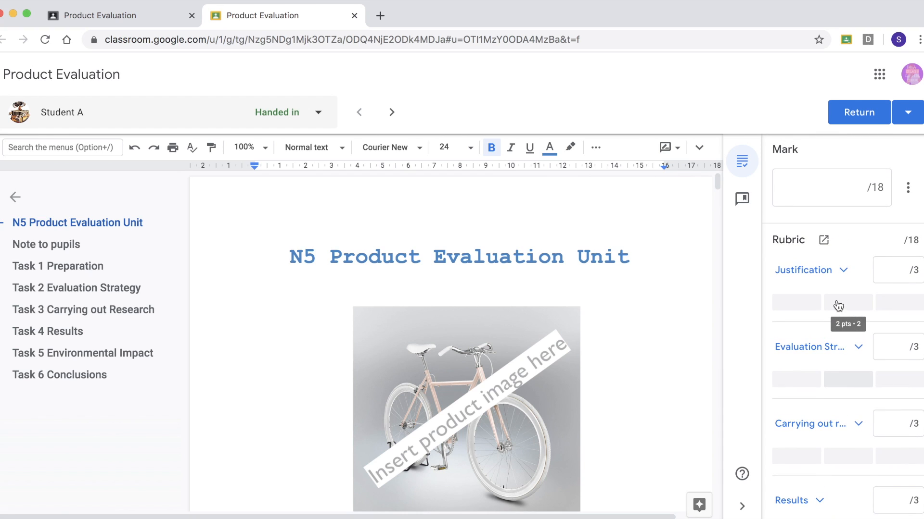
scroll(837, 306, "down", 1)
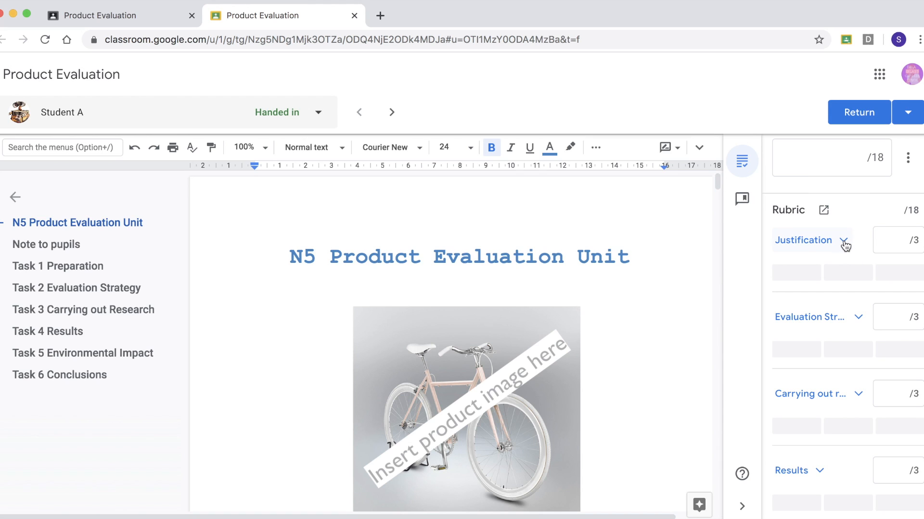
Award Student A 3 points for Strong justification in the rubric and collapse the Justification criterion
left_click(844, 242)
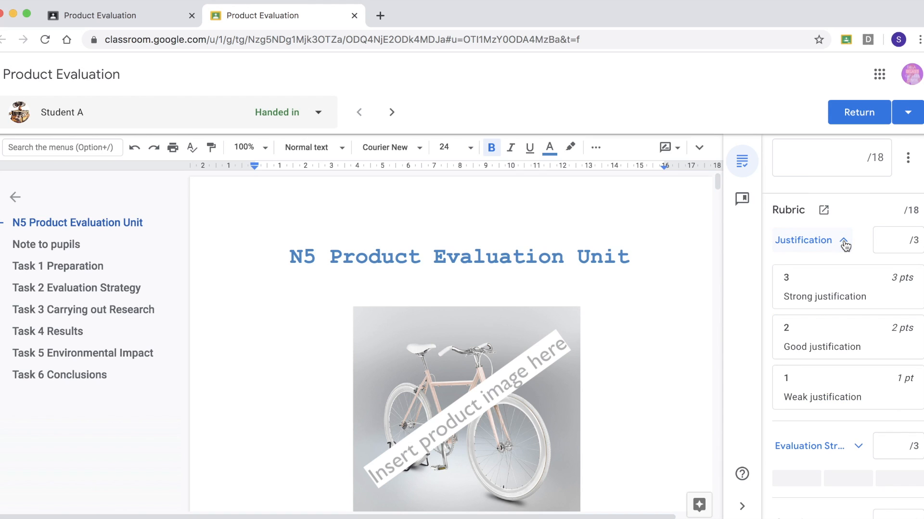
left_click(845, 302)
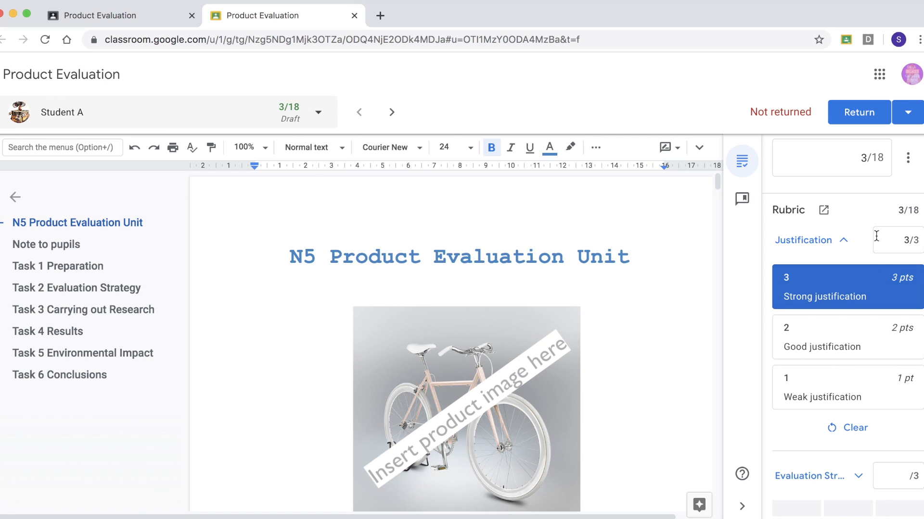
scroll(859, 321, "down", 1)
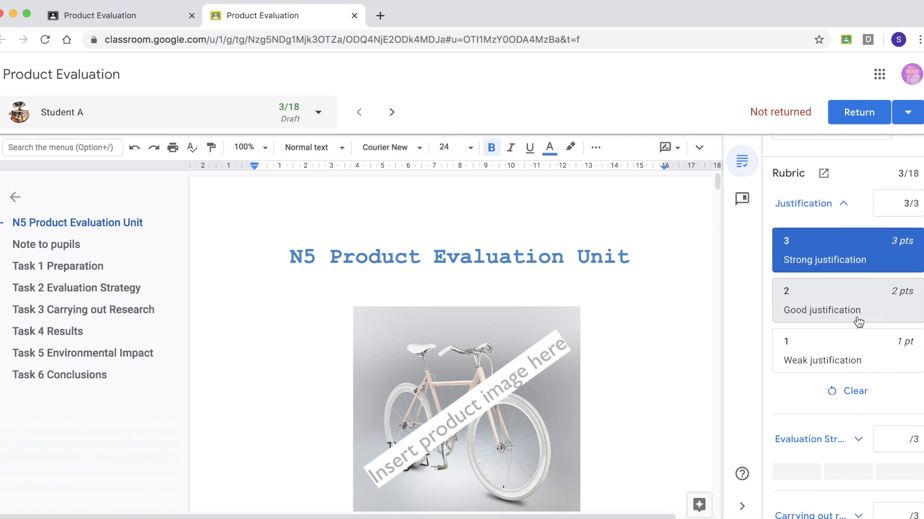
left_click(843, 209)
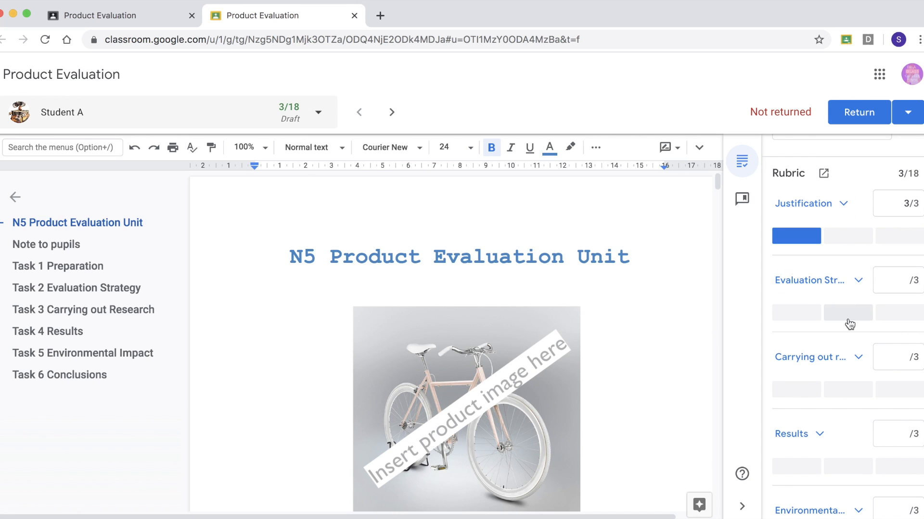
Award 2 points each for Evaluation Strategy, Carrying out research, Environmental Impact and Conclusions, and 3 points for Results
scroll(526, 377, "down", 10)
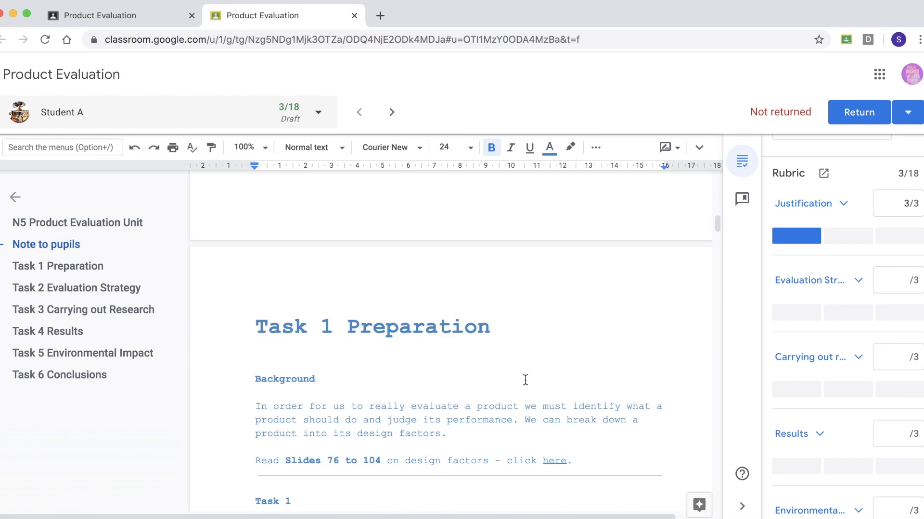
left_click(858, 315)
left_click(847, 390)
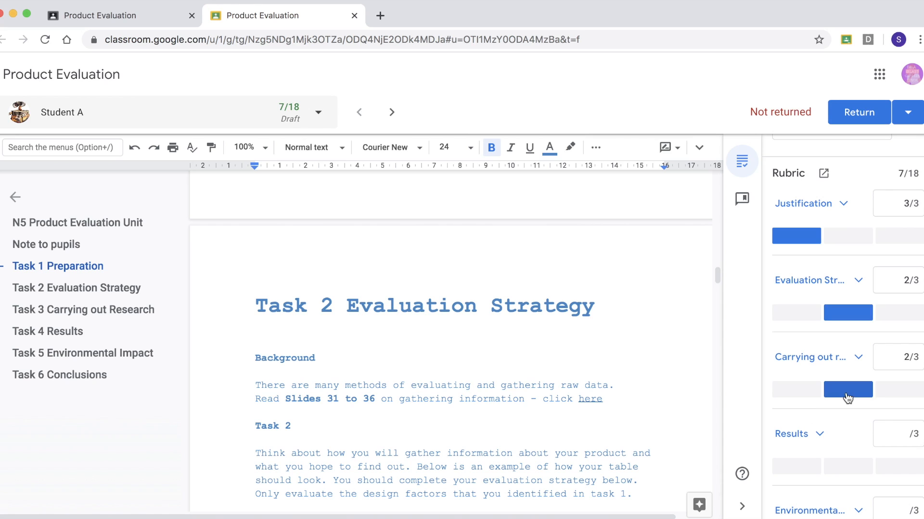
scroll(827, 443, "down", 3)
left_click(801, 345)
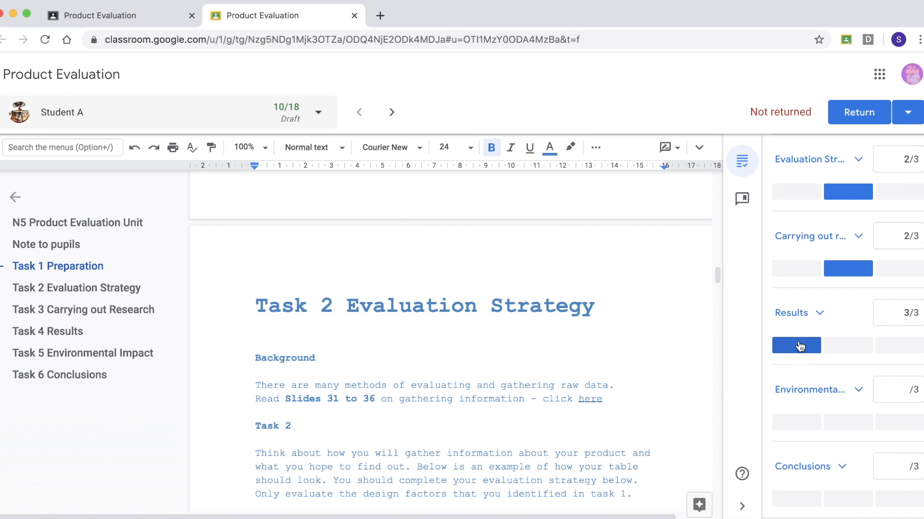
left_click(852, 427)
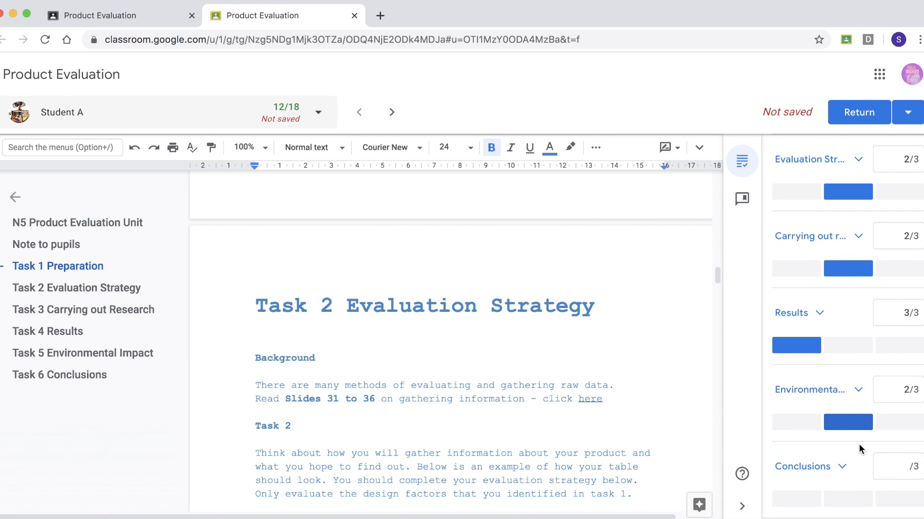
scroll(858, 443, "down", 2)
left_click(848, 459)
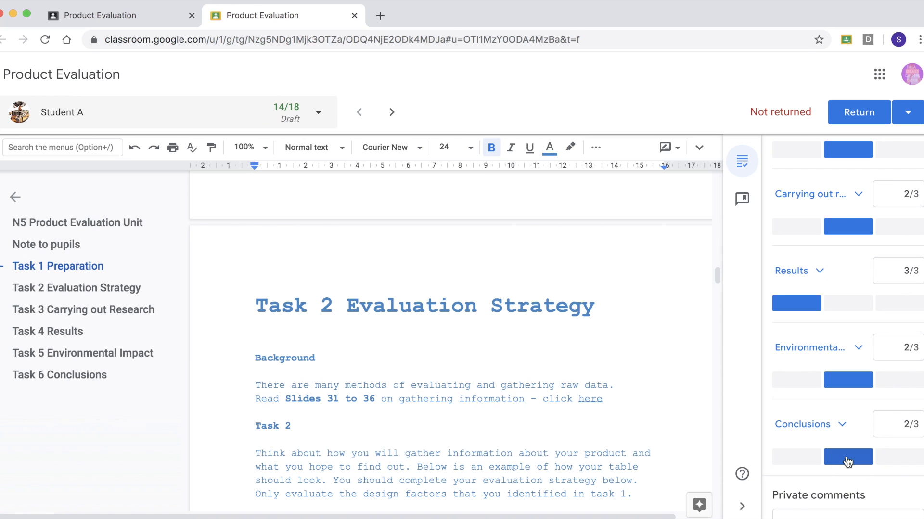
Check the overall mark and post the private comment "Well done Student A." on the submission
scroll(907, 410, "up", 10)
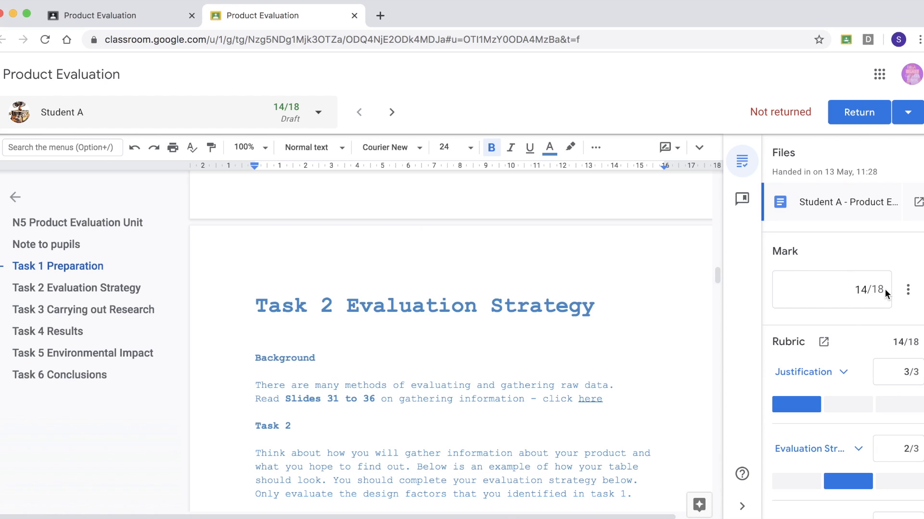
scroll(824, 334, "down", 8)
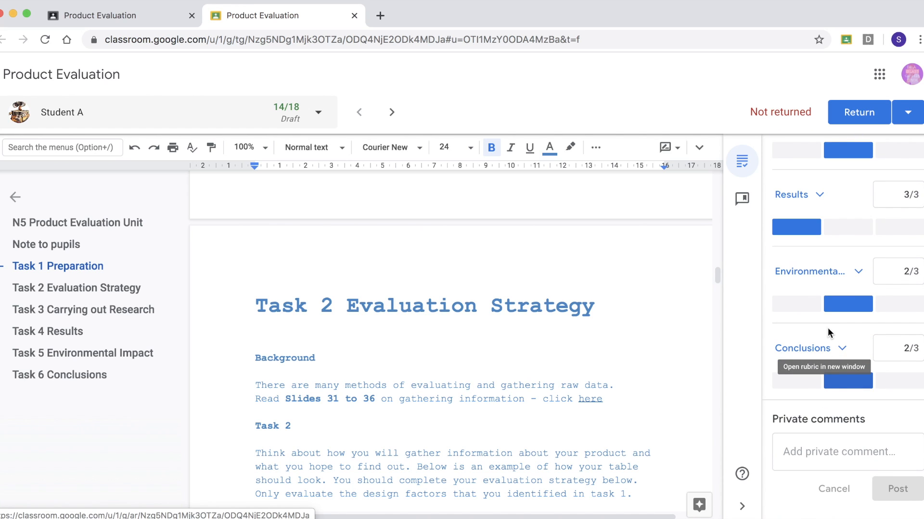
left_click(827, 448)
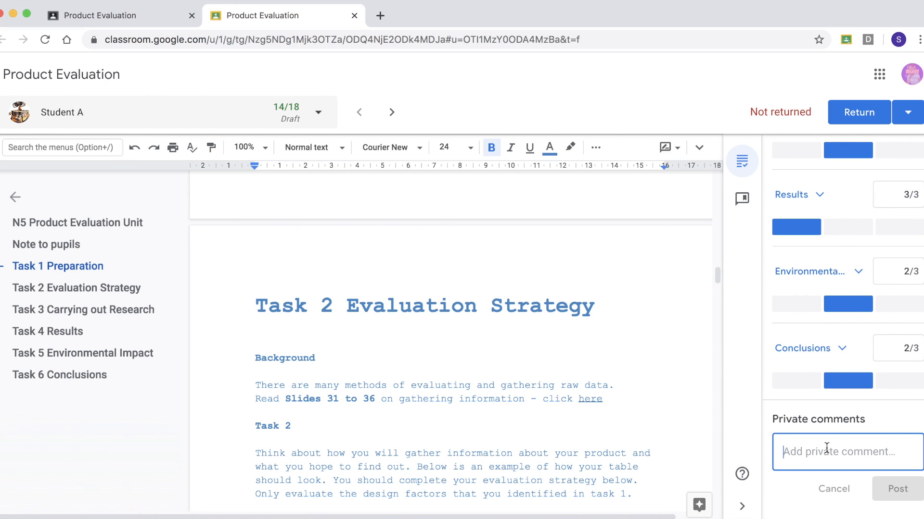
type("Well done Student A.")
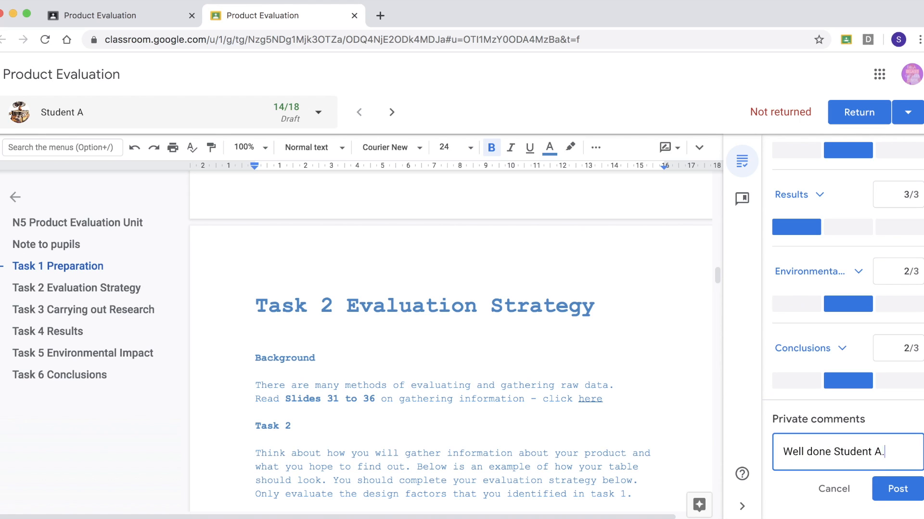
left_click(903, 489)
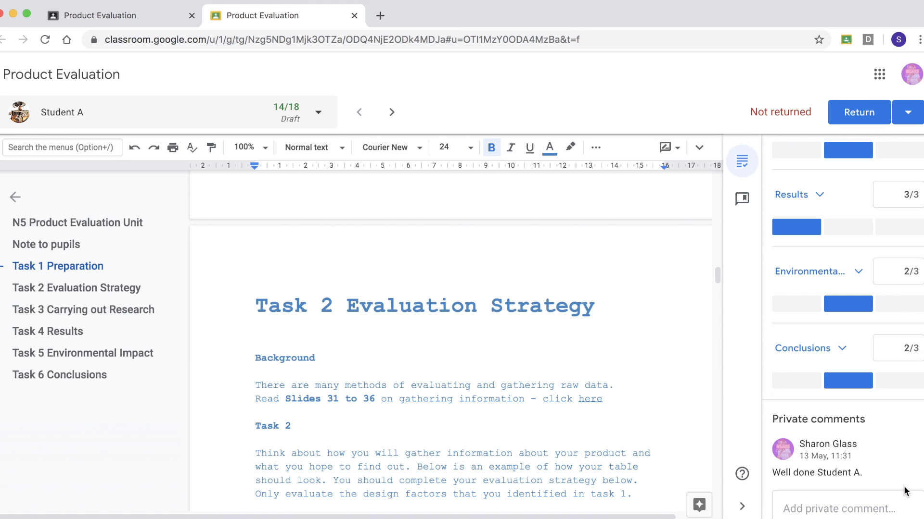
Return the marked Product Evaluation to Student A, confirm it, and close the marking view
scroll(912, 291, "up", 10)
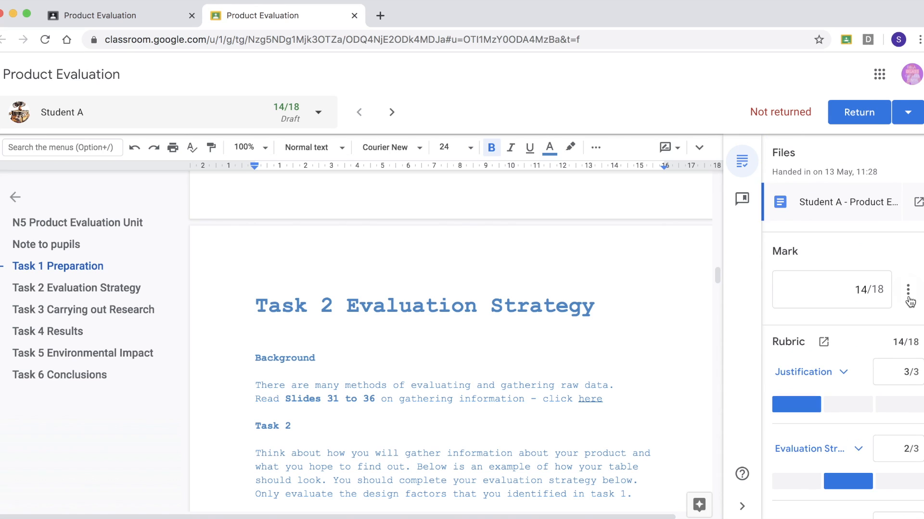
left_click(858, 114)
left_click(581, 339)
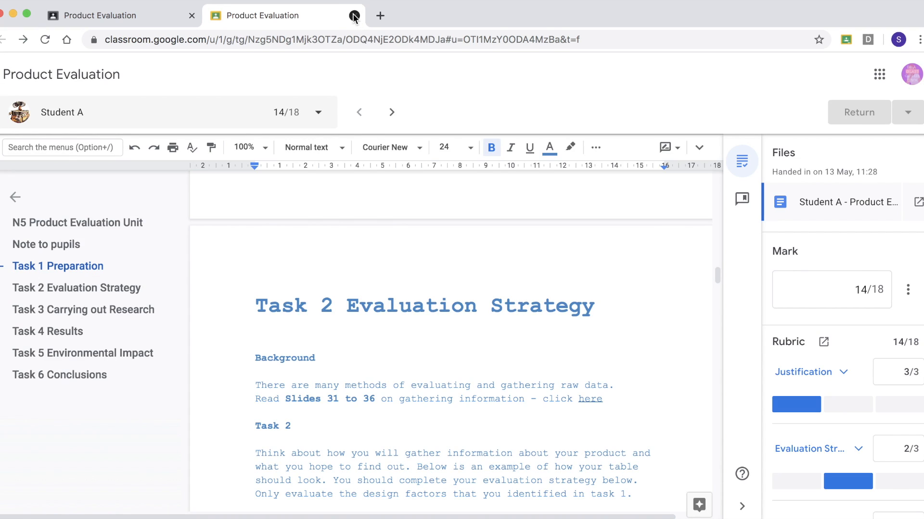
left_click(352, 15)
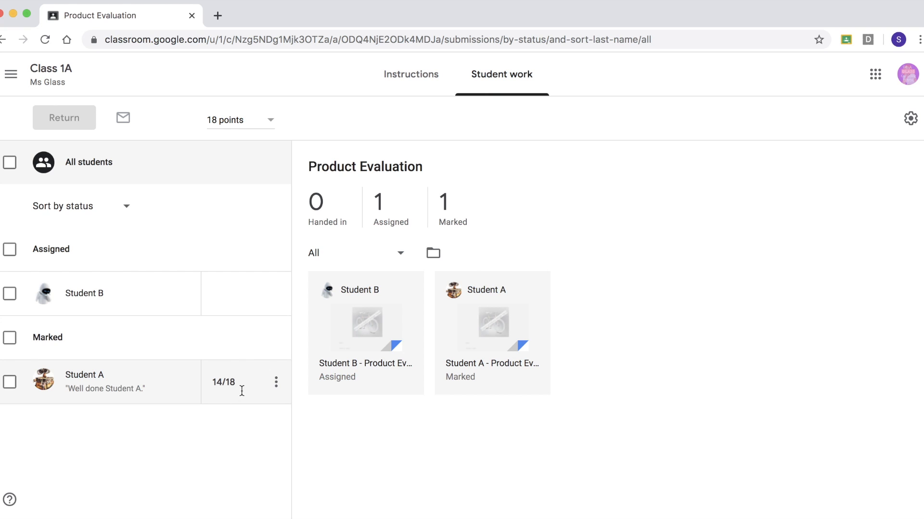
Look at Student A's mark in the student work list and open the Marks overview of Class 1A
left_click(222, 385)
left_click(61, 70)
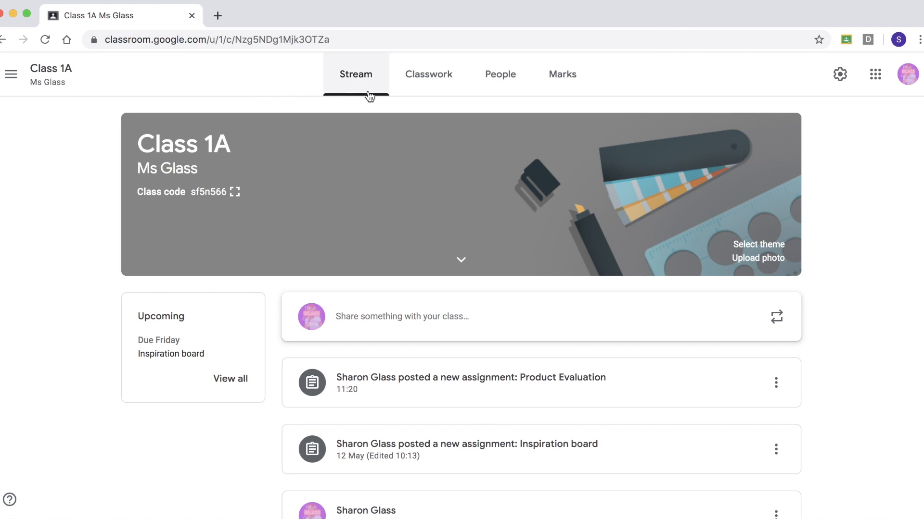
left_click(573, 77)
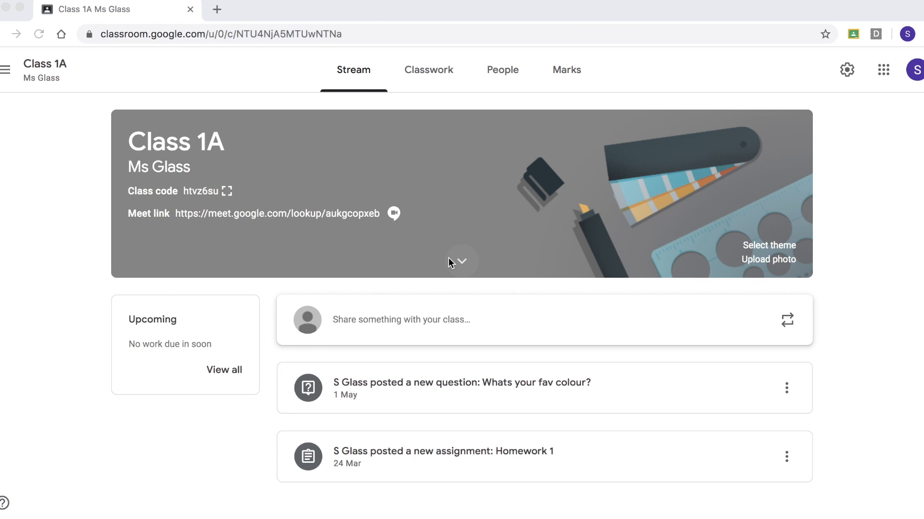
Start a new assignment titled "Quiz" in the Class 1A classwork
left_click(435, 71)
left_click(243, 119)
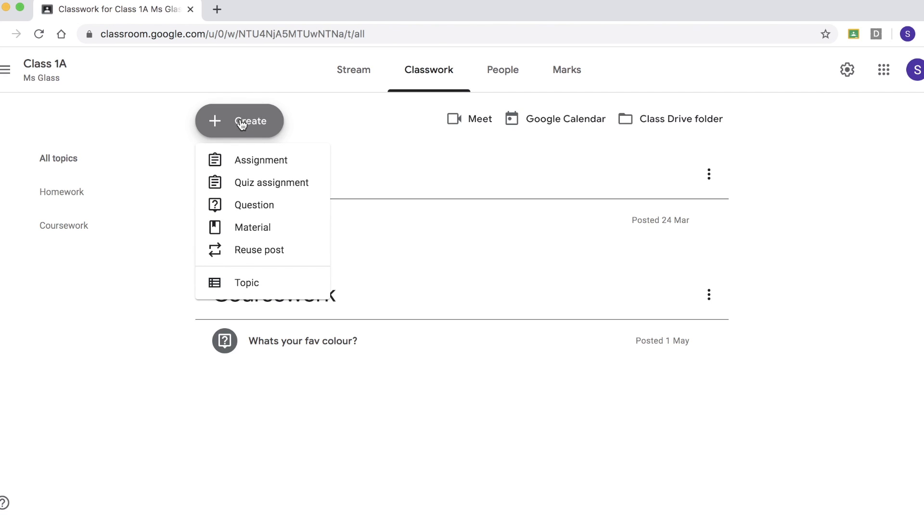
left_click(268, 161)
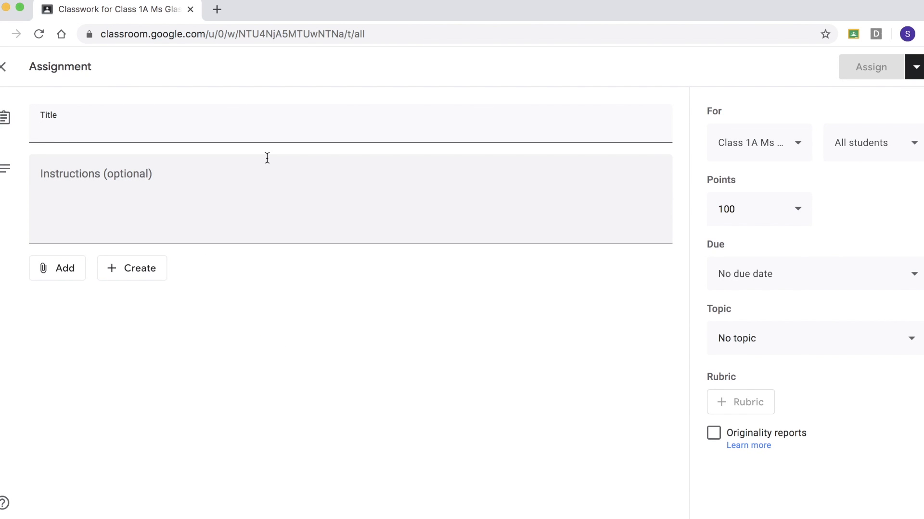
type("Quiz")
Attach the form "Copy of N5 Practical Metalwork Homework 1" from Google Drive to the Quiz assignment
left_click(62, 270)
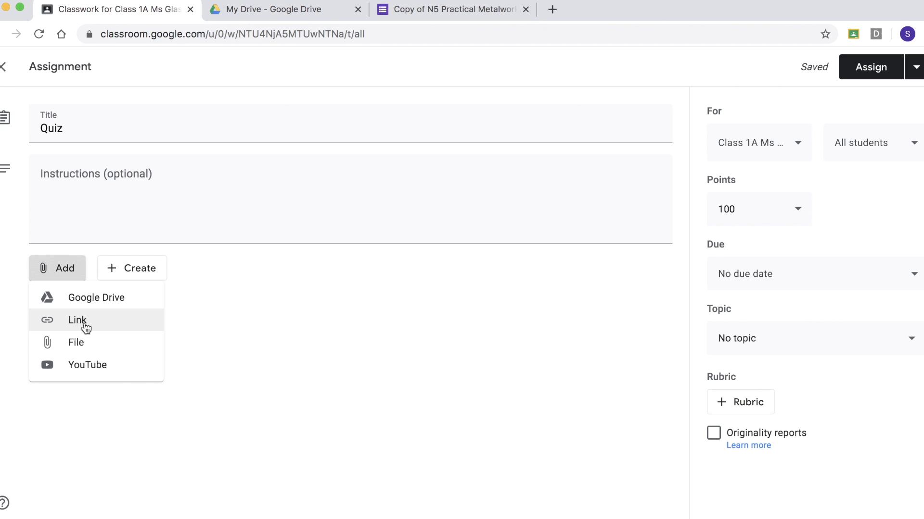
left_click(101, 305)
left_click(335, 309)
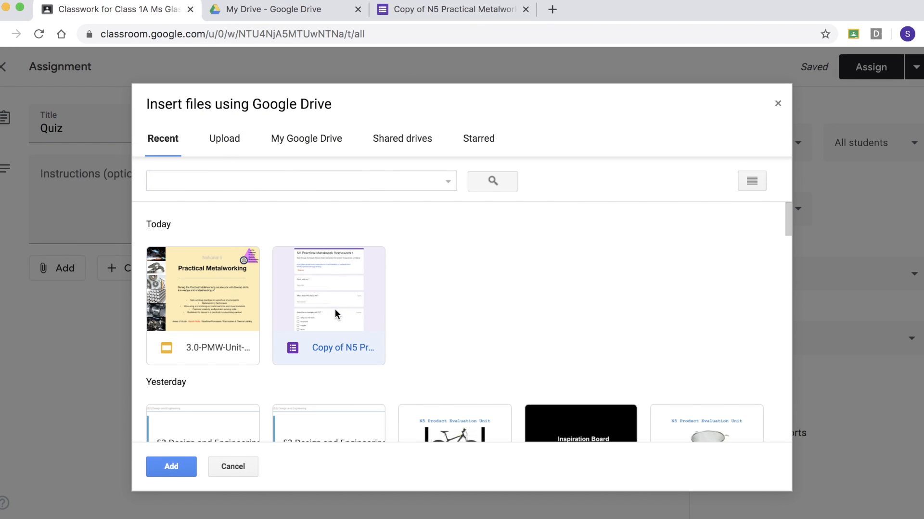
left_click(168, 466)
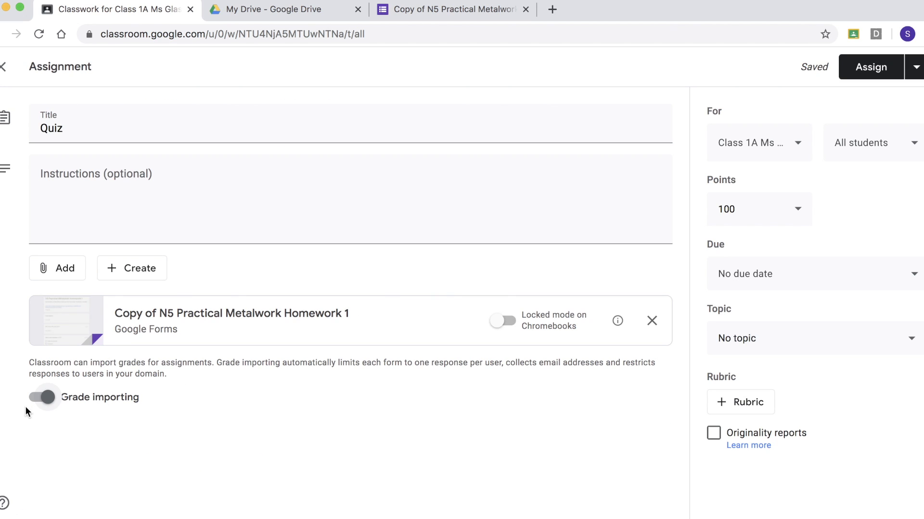
Switch grade importing off and back on for the attached form
left_click(39, 399)
left_click(39, 402)
left_click(50, 402)
Set the Quiz to 12 points and assign it to all students of Class 1A
left_click(746, 210)
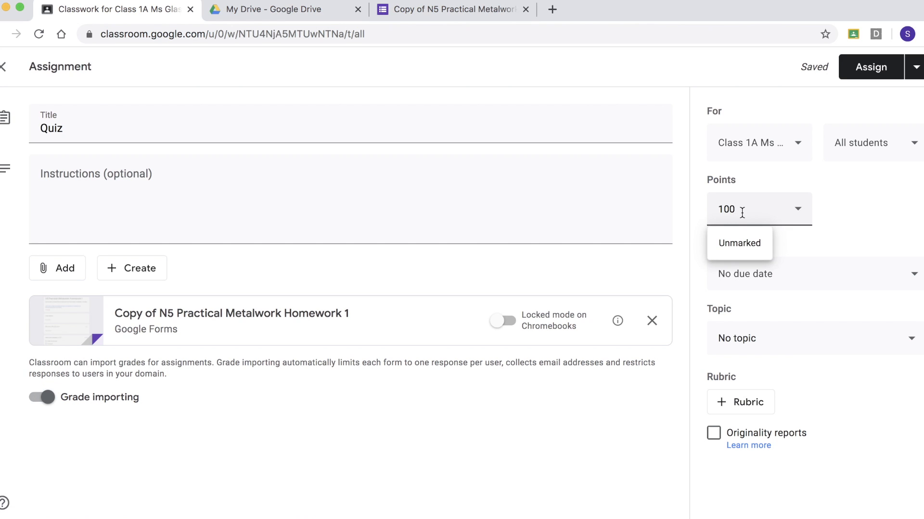
key("BackSpace")
key("BackSpace")
type("2")
left_click(878, 229)
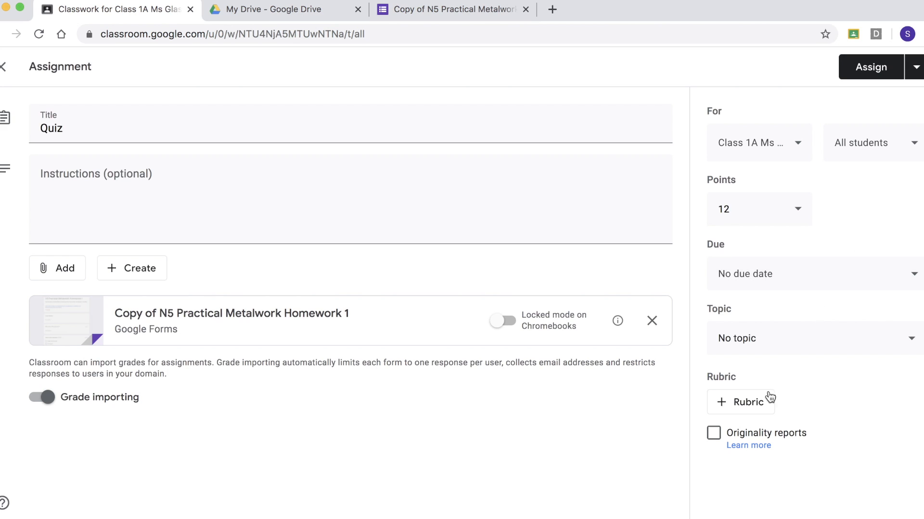
left_click(860, 71)
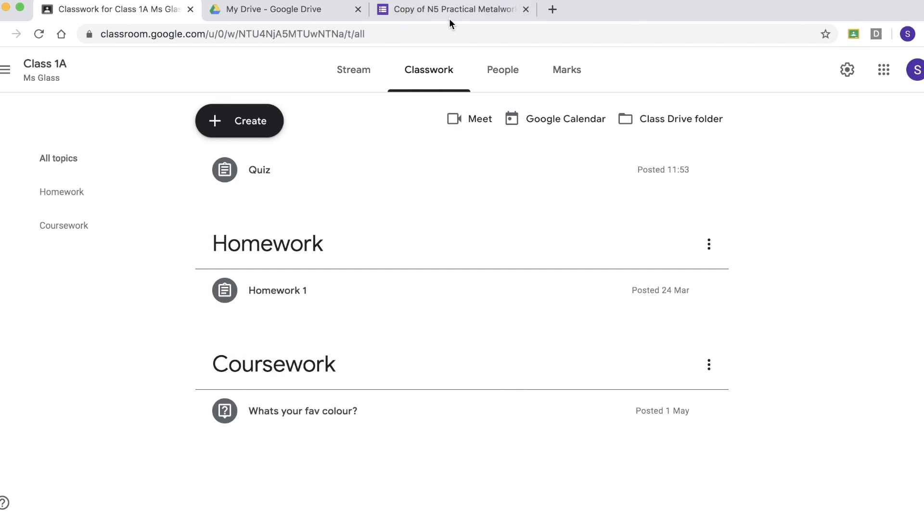
Open the form attached to the posted Quiz in its editor and look at its responses and questions
left_click(375, 183)
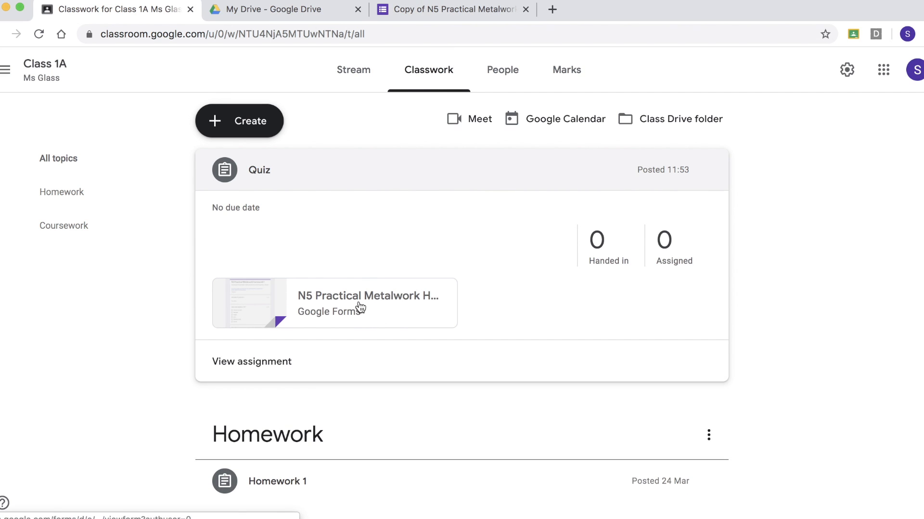
left_click(360, 307)
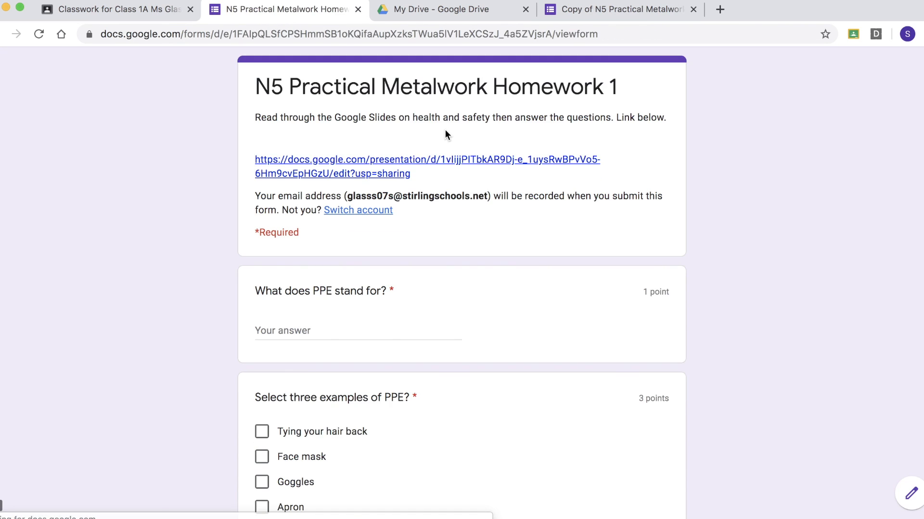
left_click(913, 494)
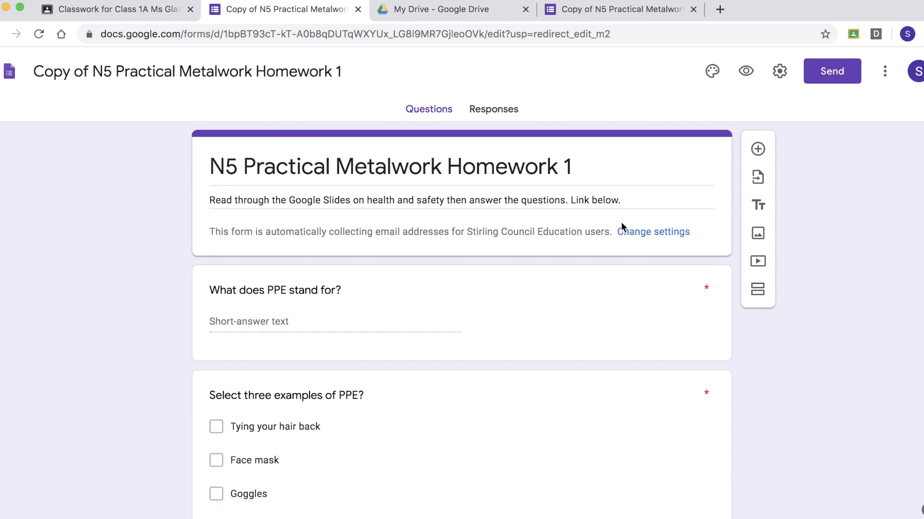
left_click(508, 115)
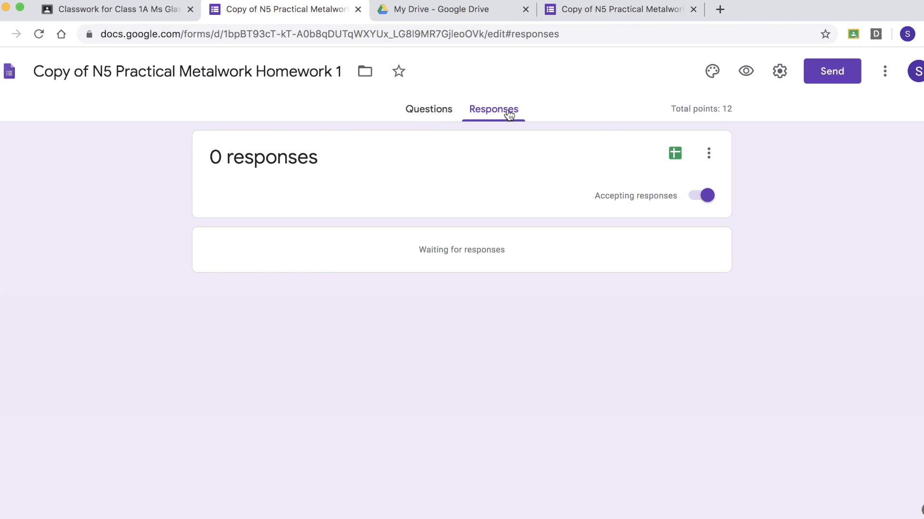
left_click(429, 115)
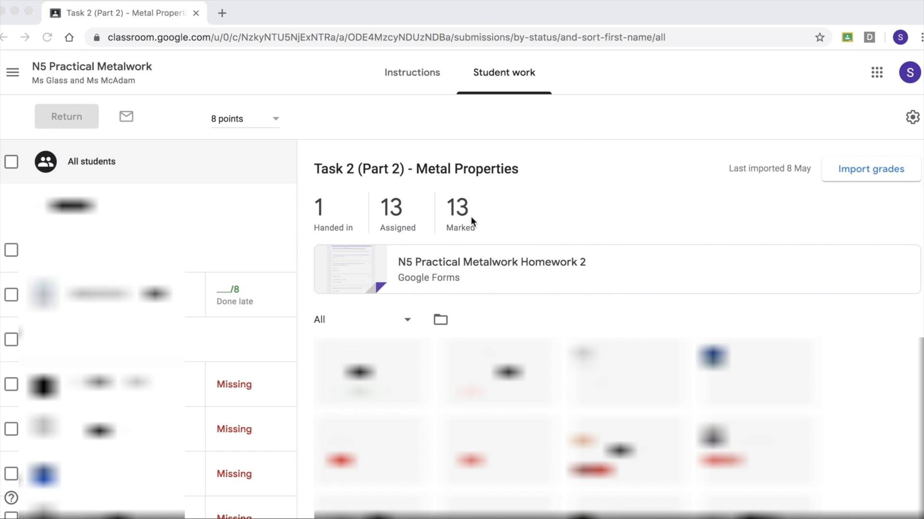
Import the form grades into Task 2 (Part 2) - Metal Properties and return the draft mark of the student who handed in late
left_click(884, 166)
left_click(859, 172)
left_click(627, 323)
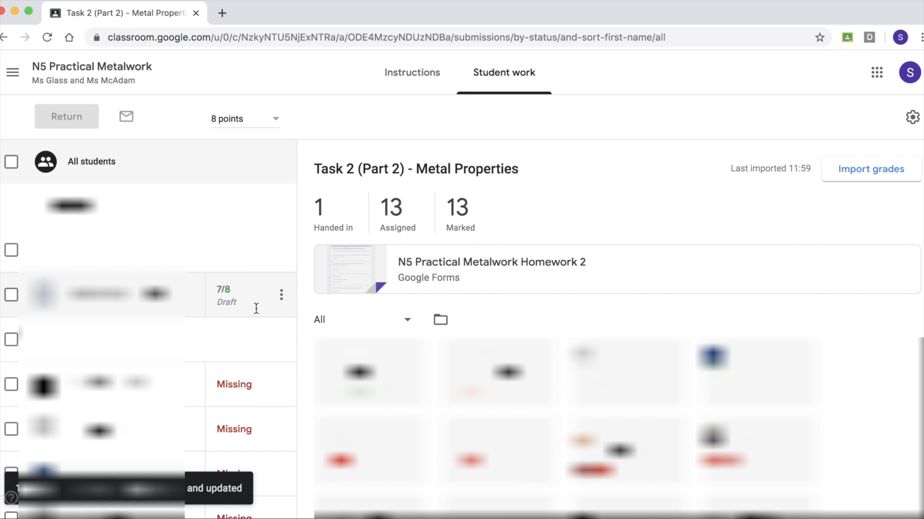
left_click(283, 295)
left_click(210, 335)
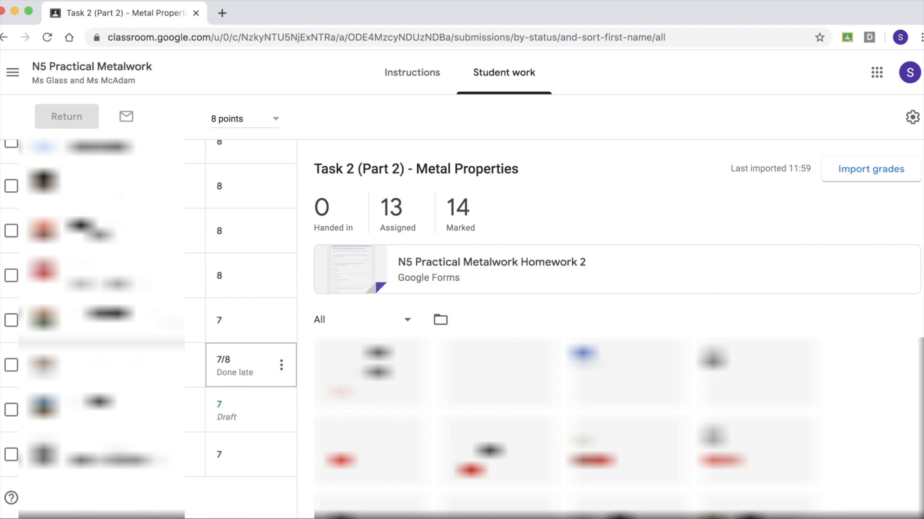